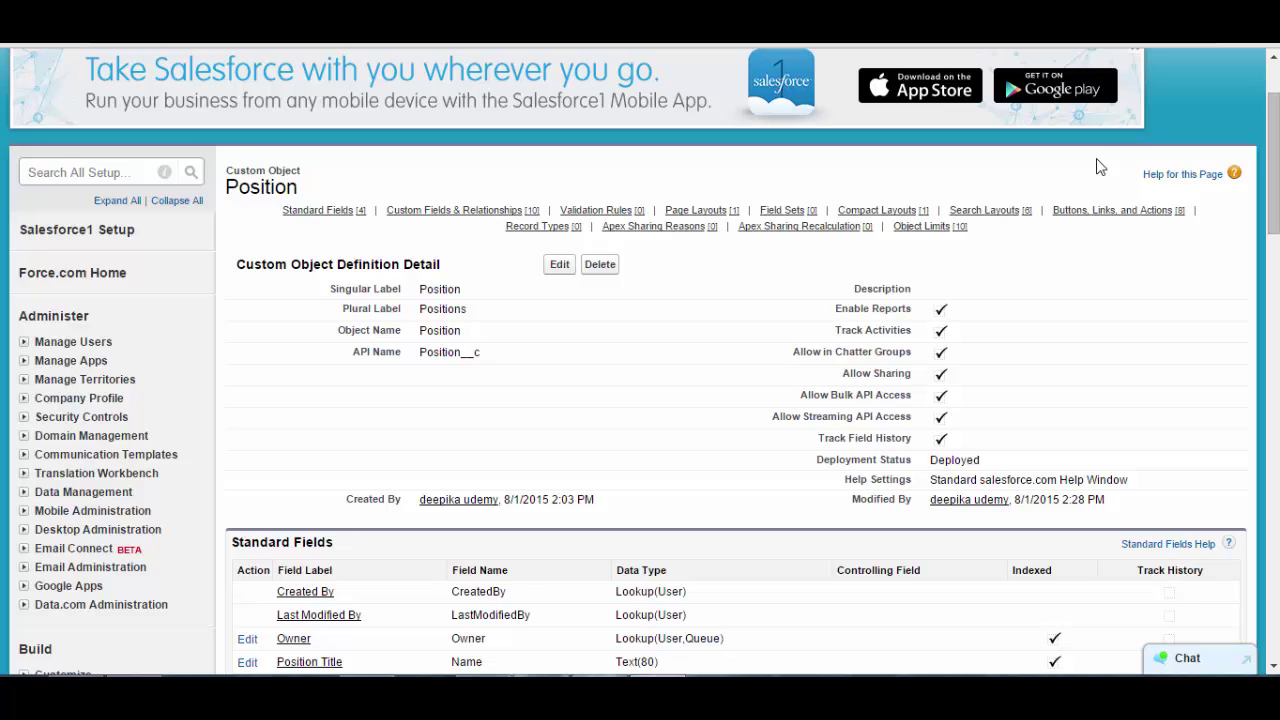
- Start a new Position record and set its Position Title to SW Engineer
{"action": "scroll", "coordinate": [1100, 166], "scroll_direction": "up", "scroll_amount": 2}
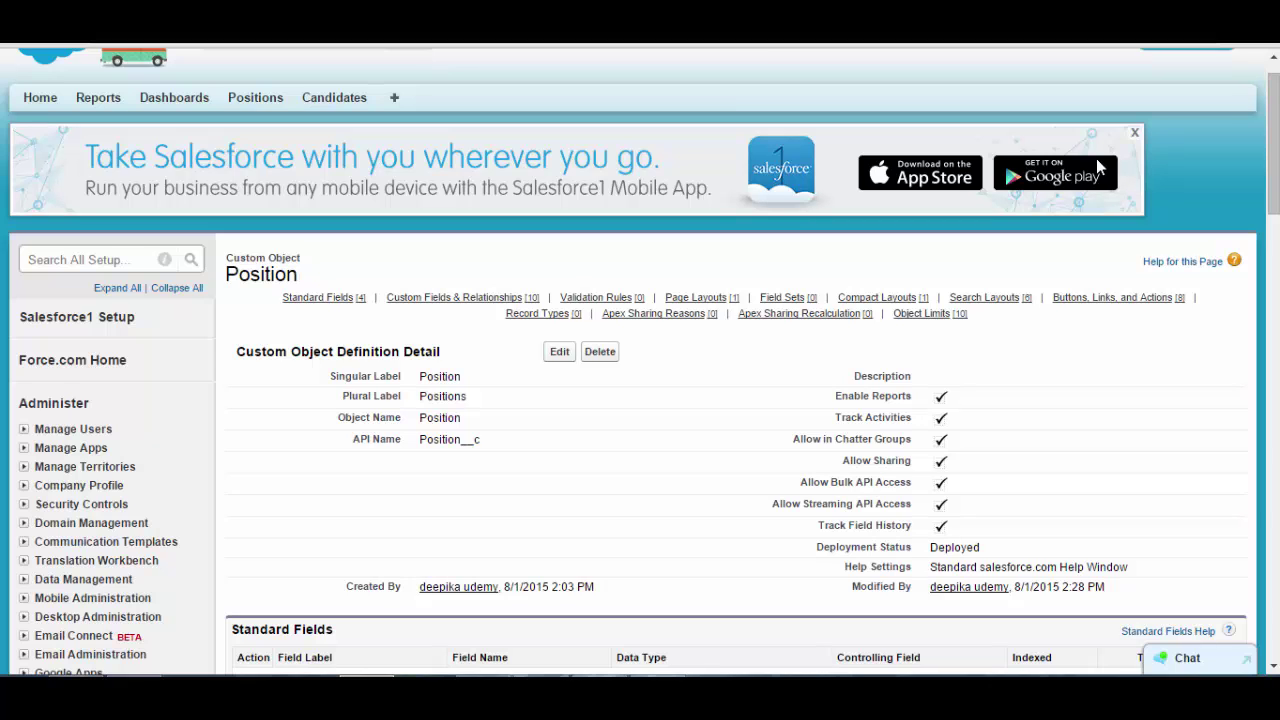
{"action": "left_click", "coordinate": [256, 98]}
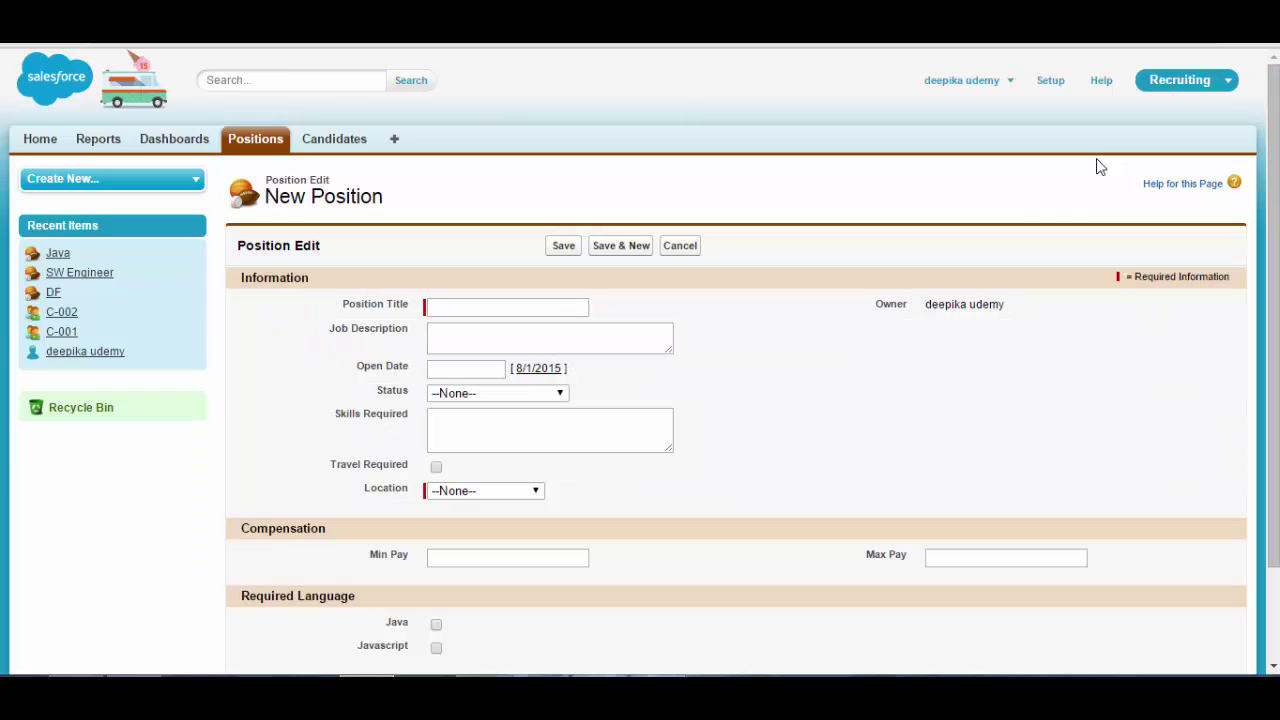
{"action": "scroll", "coordinate": [1100, 166], "scroll_direction": "down", "scroll_amount": 1}
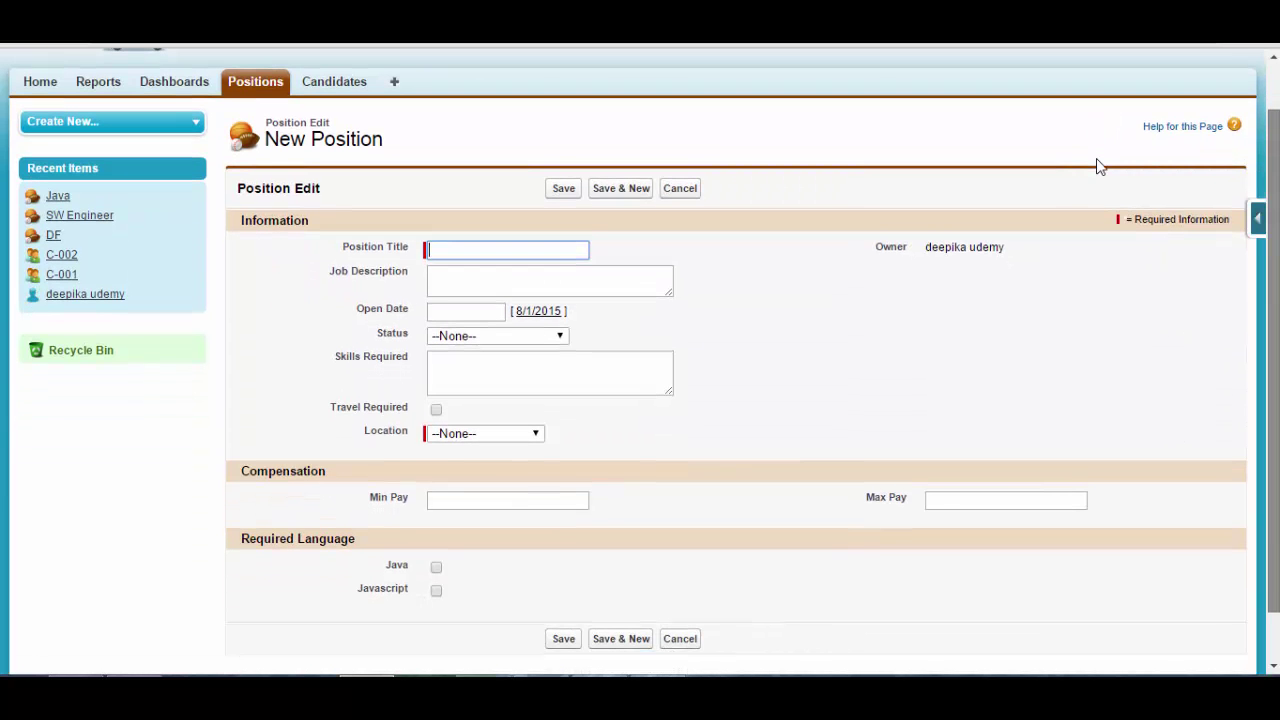
{"action": "key", "text": "Down"}
{"action": "type", "text": "Sw"}
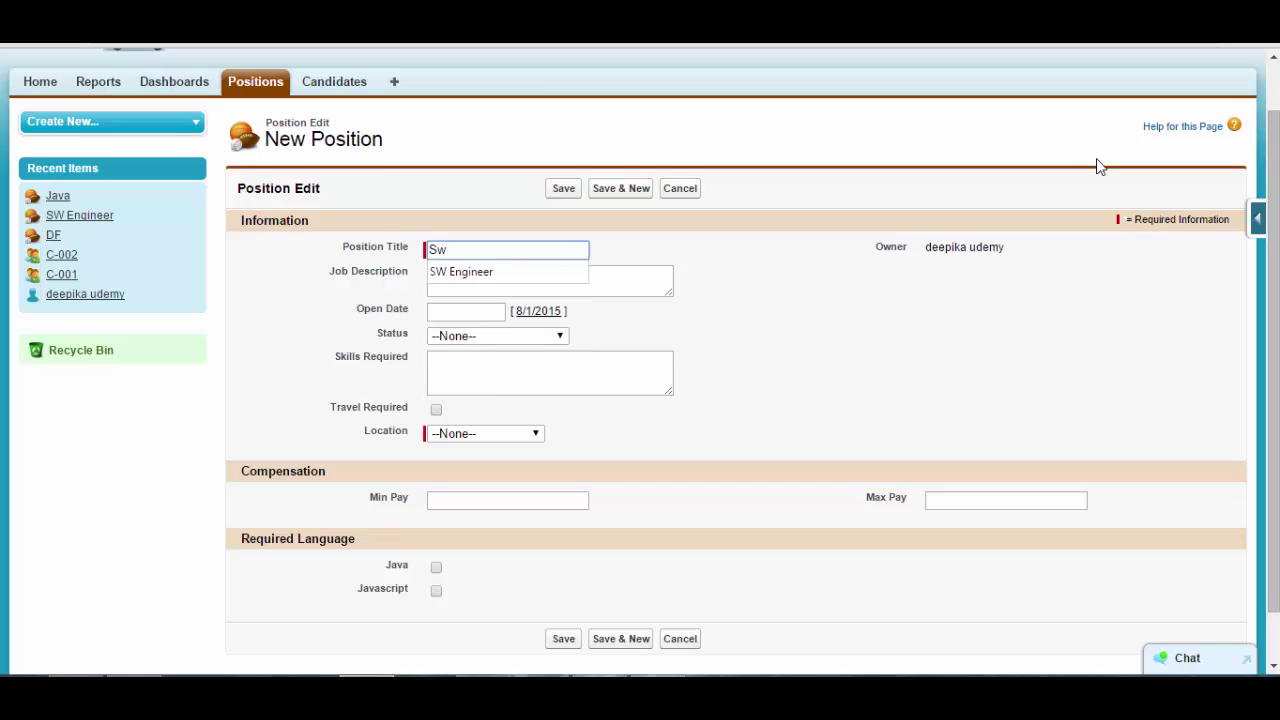
{"action": "key", "text": "Down"}
{"action": "key", "text": "Return"}
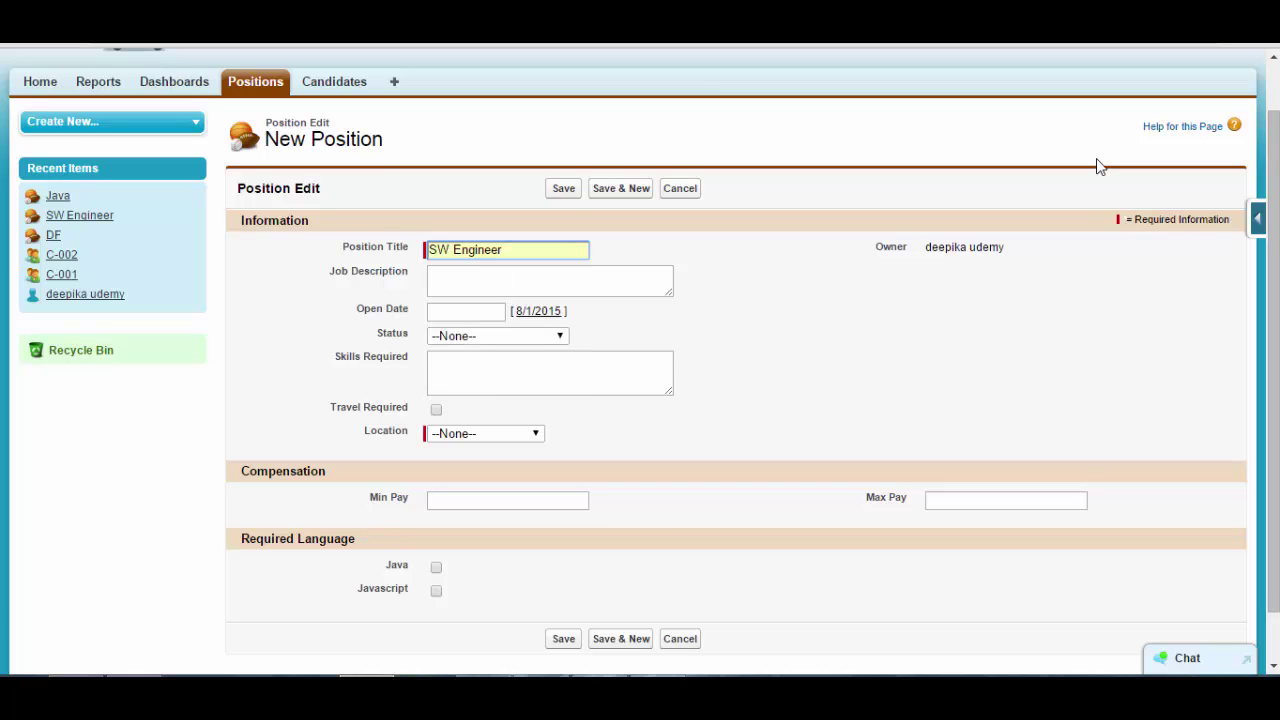
- Set the new position's Location to London,England
{"action": "scroll", "coordinate": [1100, 166], "scroll_direction": "down", "scroll_amount": 1}
{"action": "left_click", "coordinate": [486, 385]}
{"action": "key", "text": "Down"}
{"action": "key", "text": "Down"}
{"action": "key", "text": "Return"}
{"action": "scroll", "coordinate": [1100, 166], "scroll_direction": "down", "scroll_amount": 1}
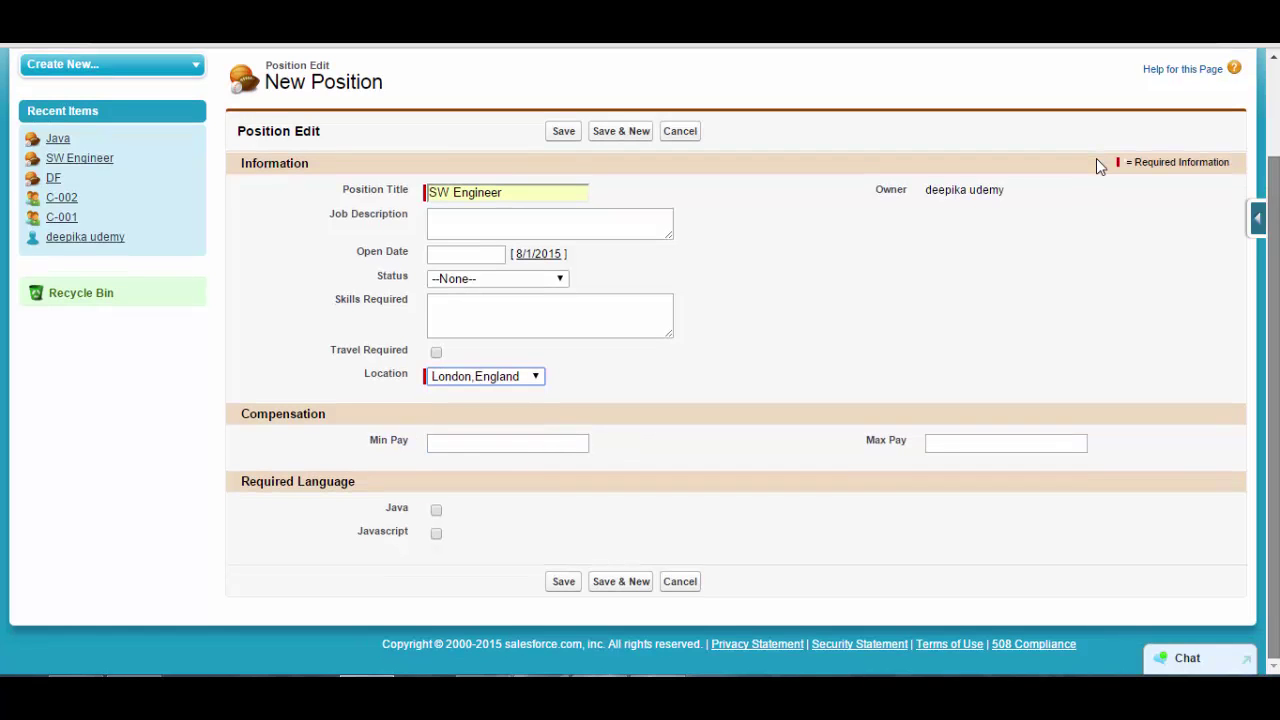
- Set the position's Min Pay to 70000 and Max Pay to 60000
{"action": "key", "text": "Tab"}
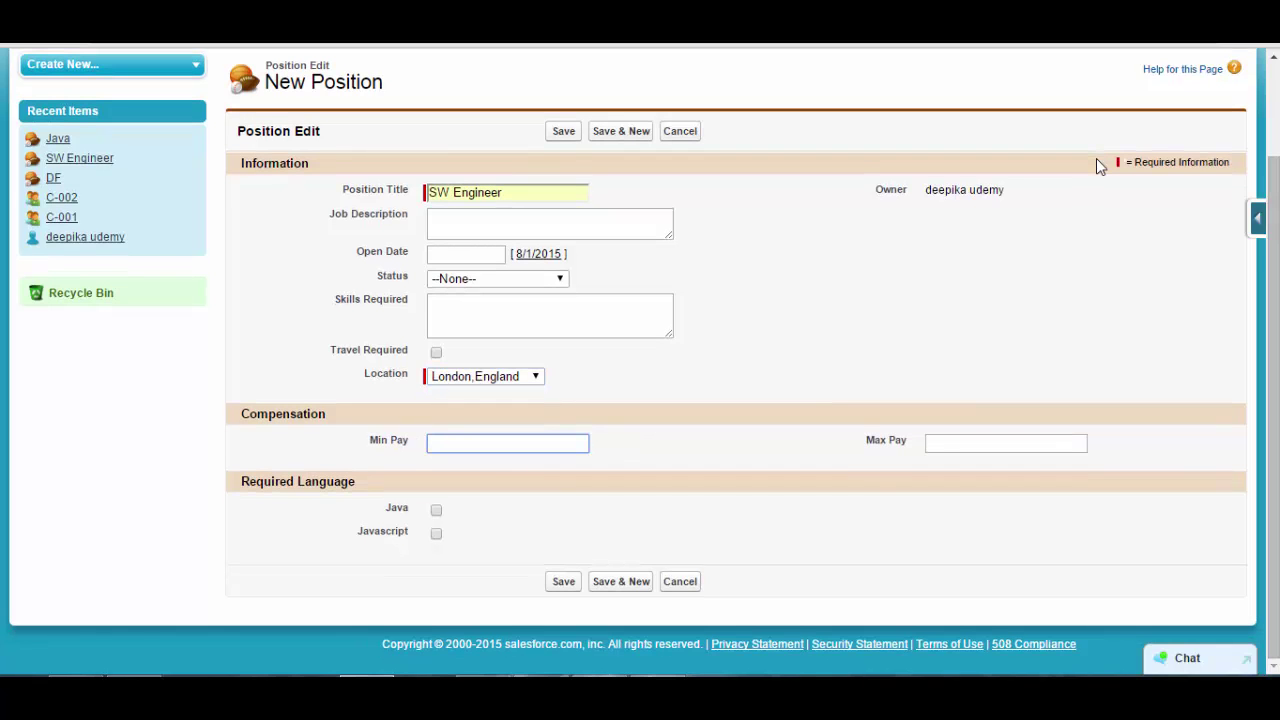
{"action": "type", "text": "70000"}
{"action": "key", "text": "Tab"}
{"action": "type", "text": "6"}
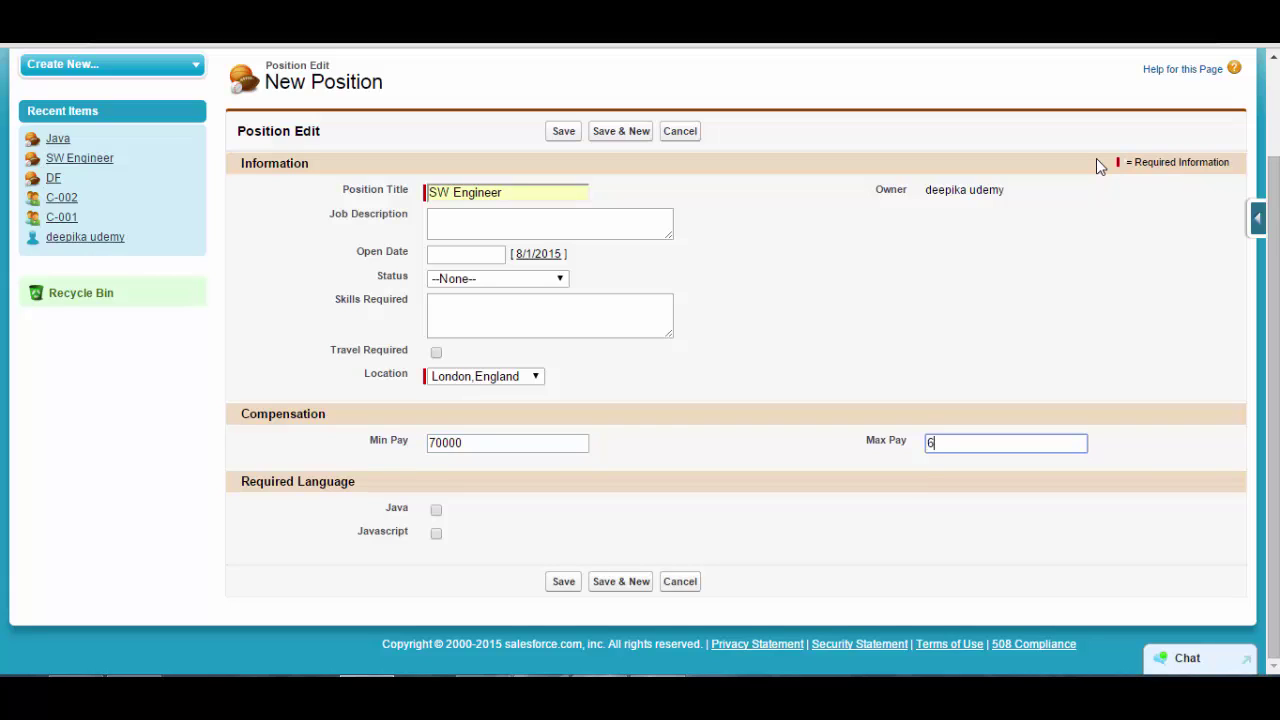
{"action": "type", "text": "0000"}
{"action": "scroll", "coordinate": [1098, 165], "scroll_direction": "up", "scroll_amount": 1}
{"action": "scroll", "coordinate": [1098, 165], "scroll_direction": "down", "scroll_amount": 1}
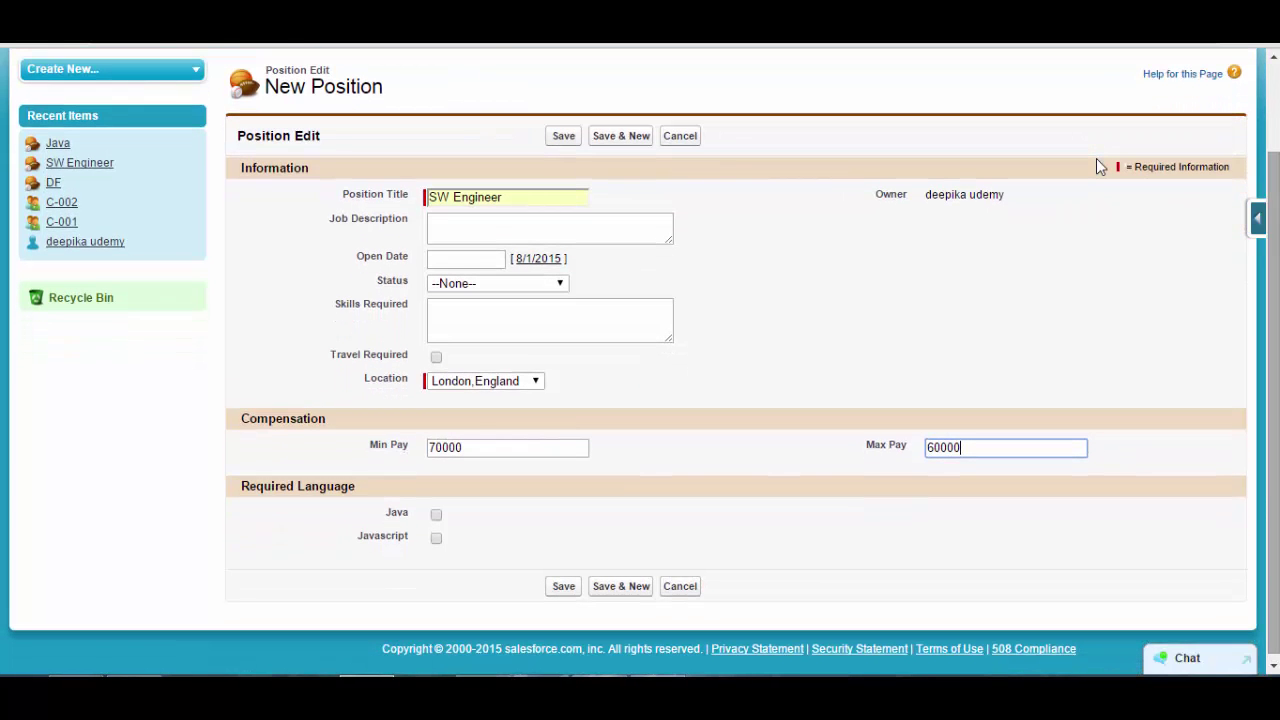
- Check the entered Min Pay and Max Pay values and save the new position record
{"action": "key", "text": "shift+Tab"}
{"action": "key", "text": "shift+Left"}
{"action": "key", "text": "shift+Left"}
{"action": "key", "text": "shift+Left"}
{"action": "key", "text": "shift+Left"}
{"action": "key", "text": "shift+Left"}
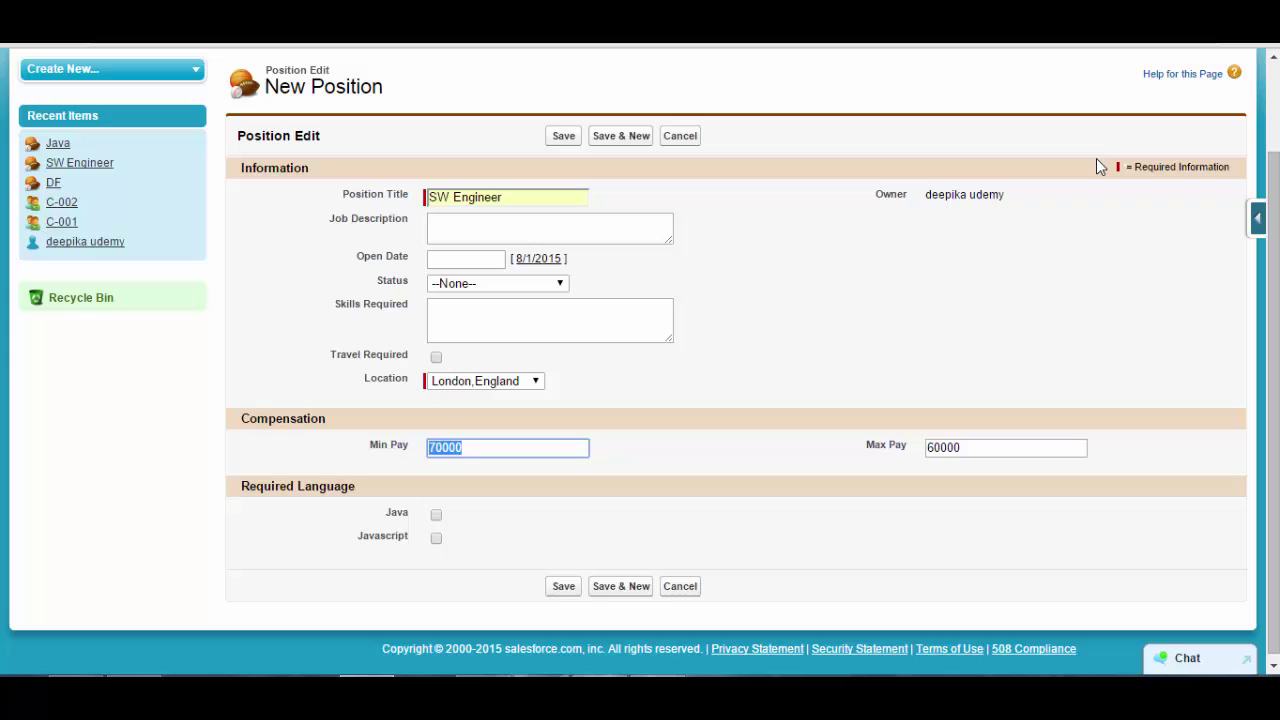
{"action": "key", "text": "Tab"}
{"action": "key", "text": "shift+Home"}
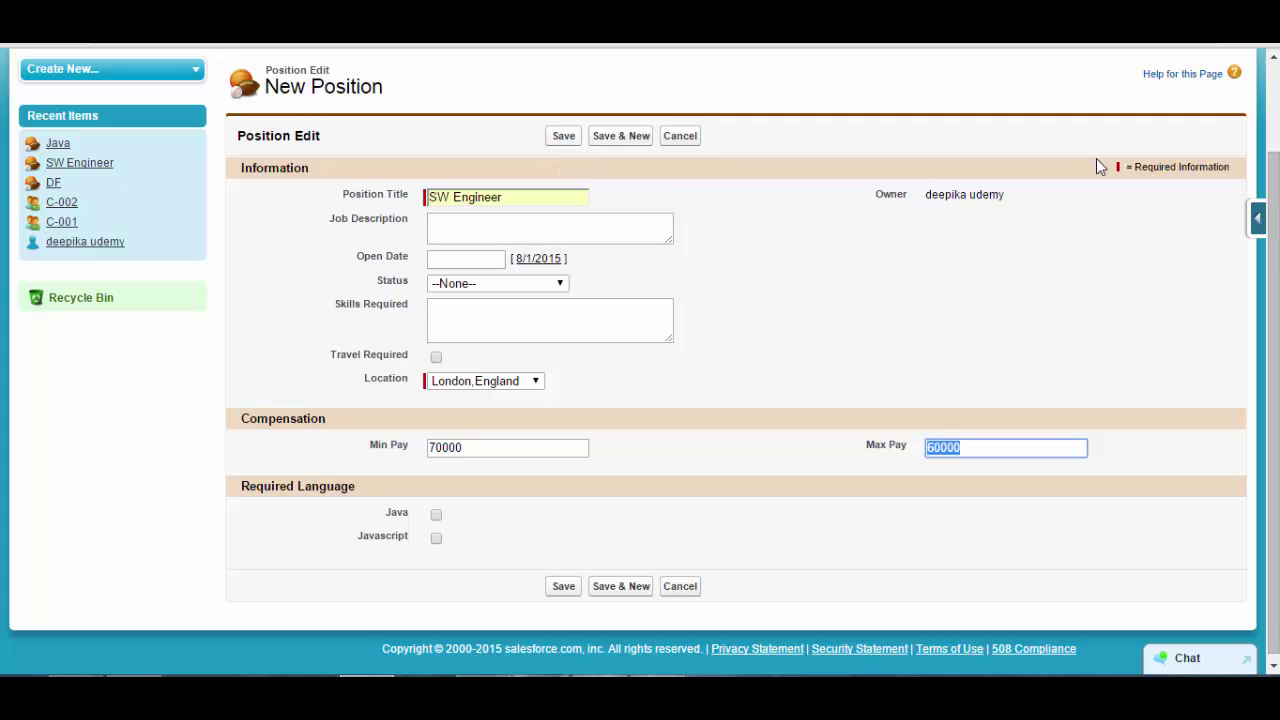
{"action": "key", "text": "Return"}
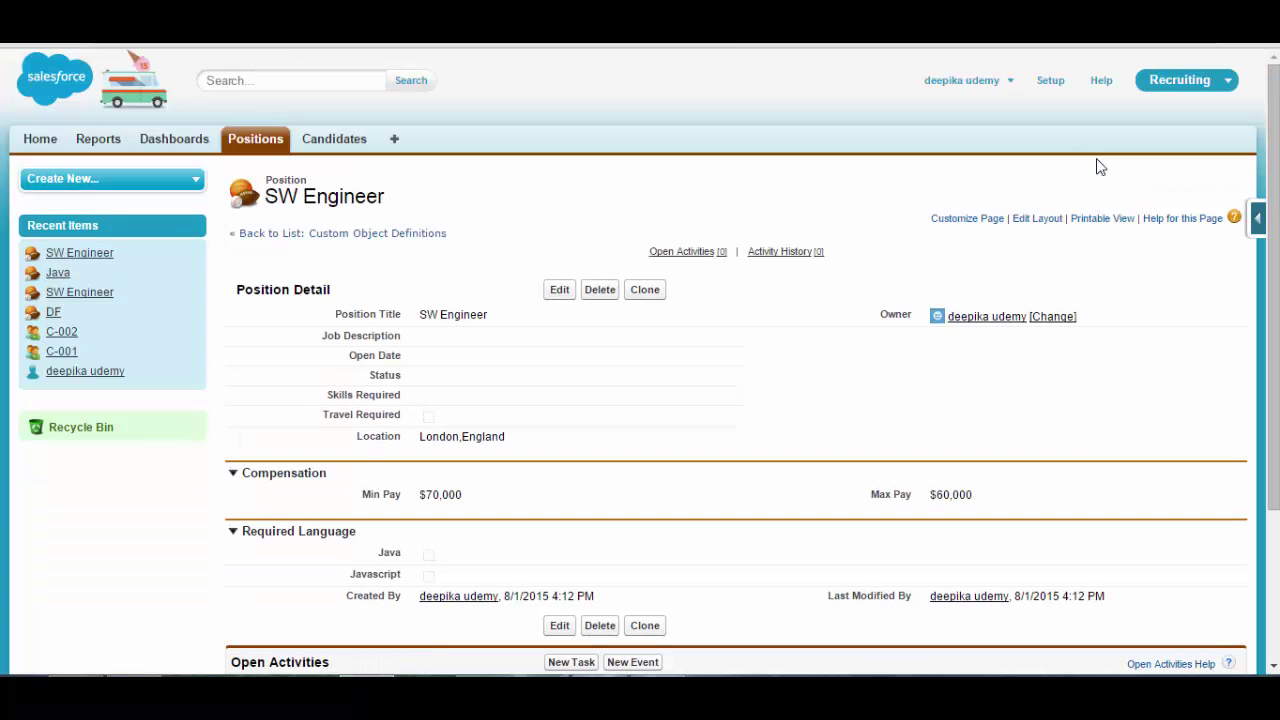
- Review the saved SW Engineer position and open the definition of its Position object
{"action": "scroll", "coordinate": [1100, 167], "scroll_direction": "down", "scroll_amount": 1}
{"action": "scroll", "coordinate": [1100, 167], "scroll_direction": "down", "scroll_amount": 3}
{"action": "scroll", "coordinate": [1100, 167], "scroll_direction": "up", "scroll_amount": 4}
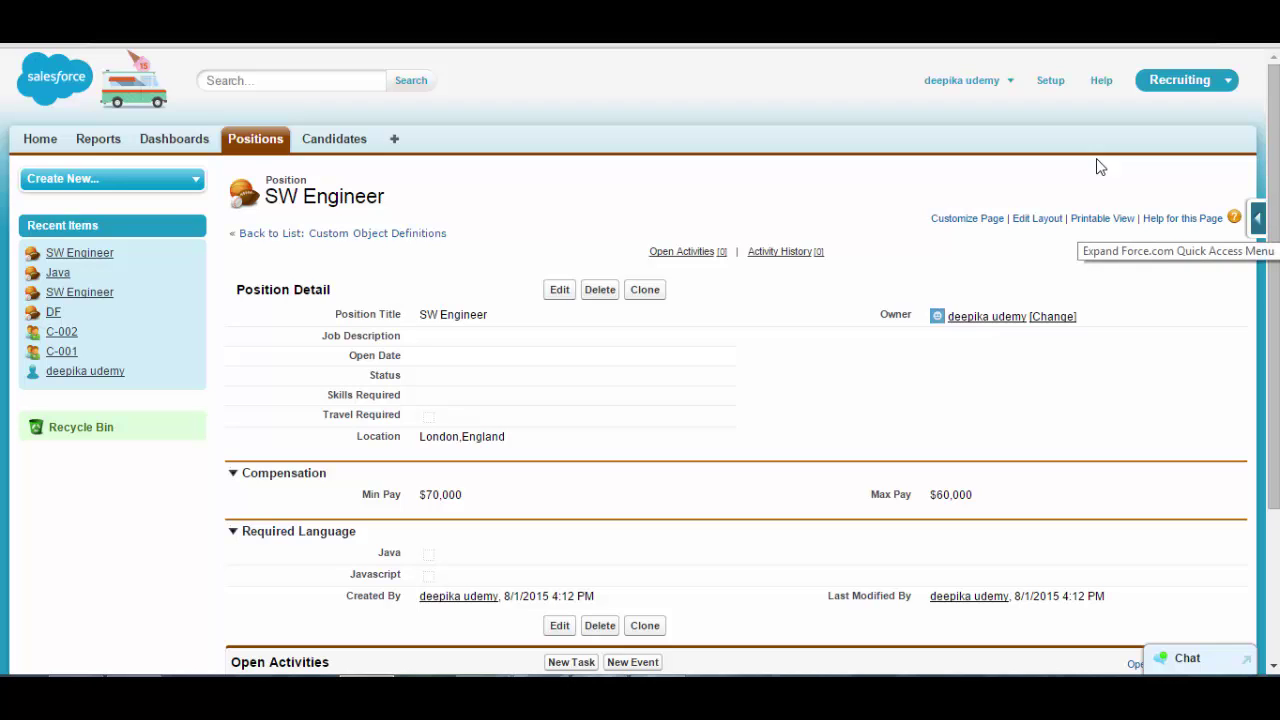
{"action": "left_click", "coordinate": [1258, 219]}
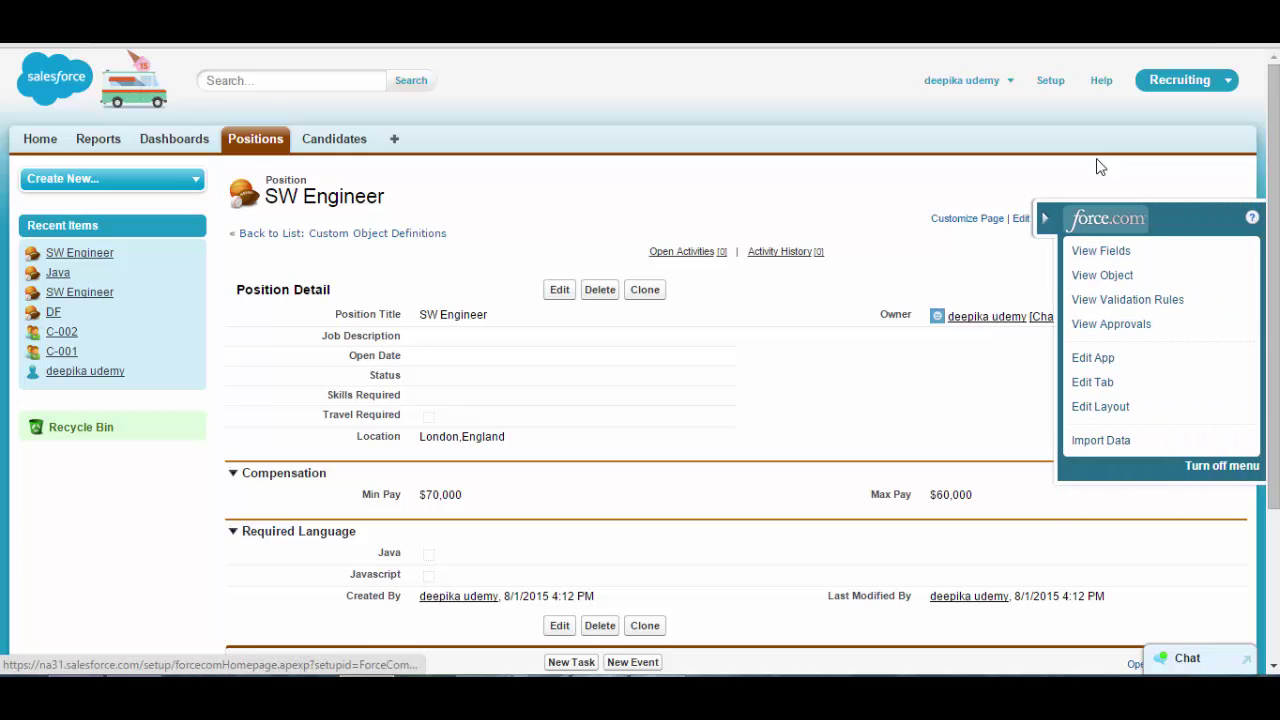
{"action": "left_click", "coordinate": [1102, 276]}
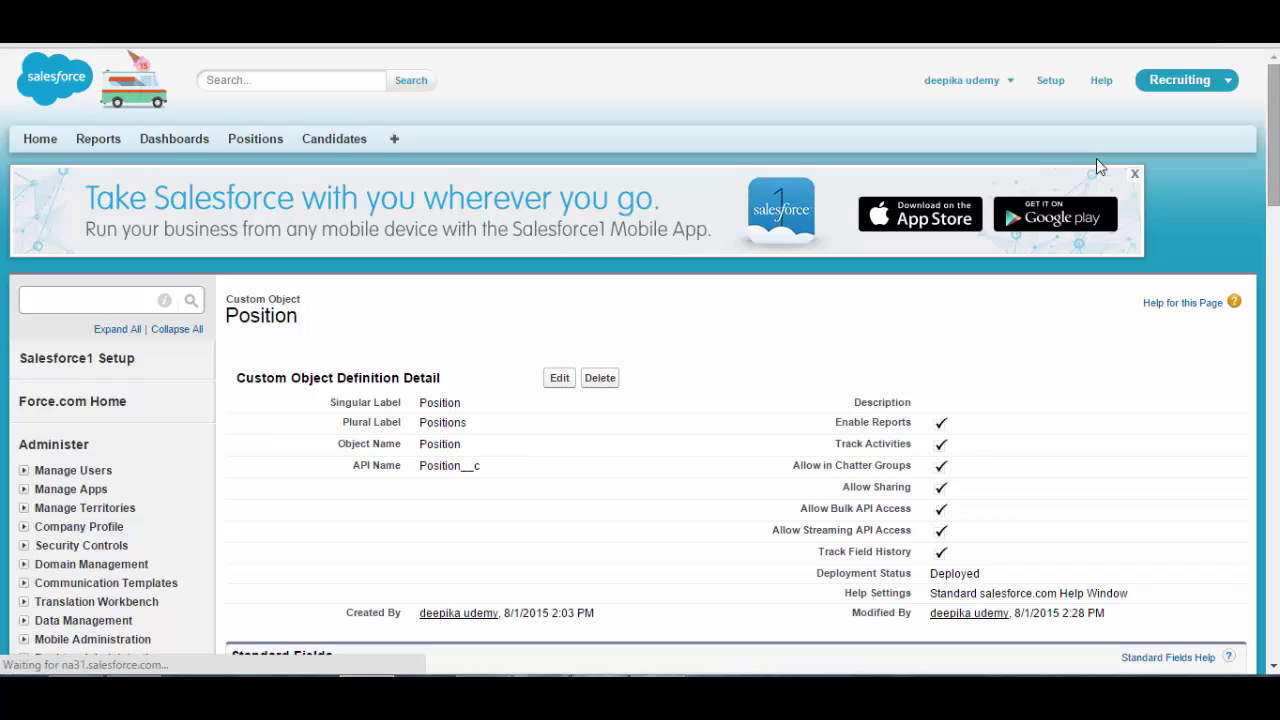
- Create a new validation rule on the Position object and name it Min_Pay_Rule
{"action": "scroll", "coordinate": [1097, 165], "scroll_direction": "down", "scroll_amount": 6}
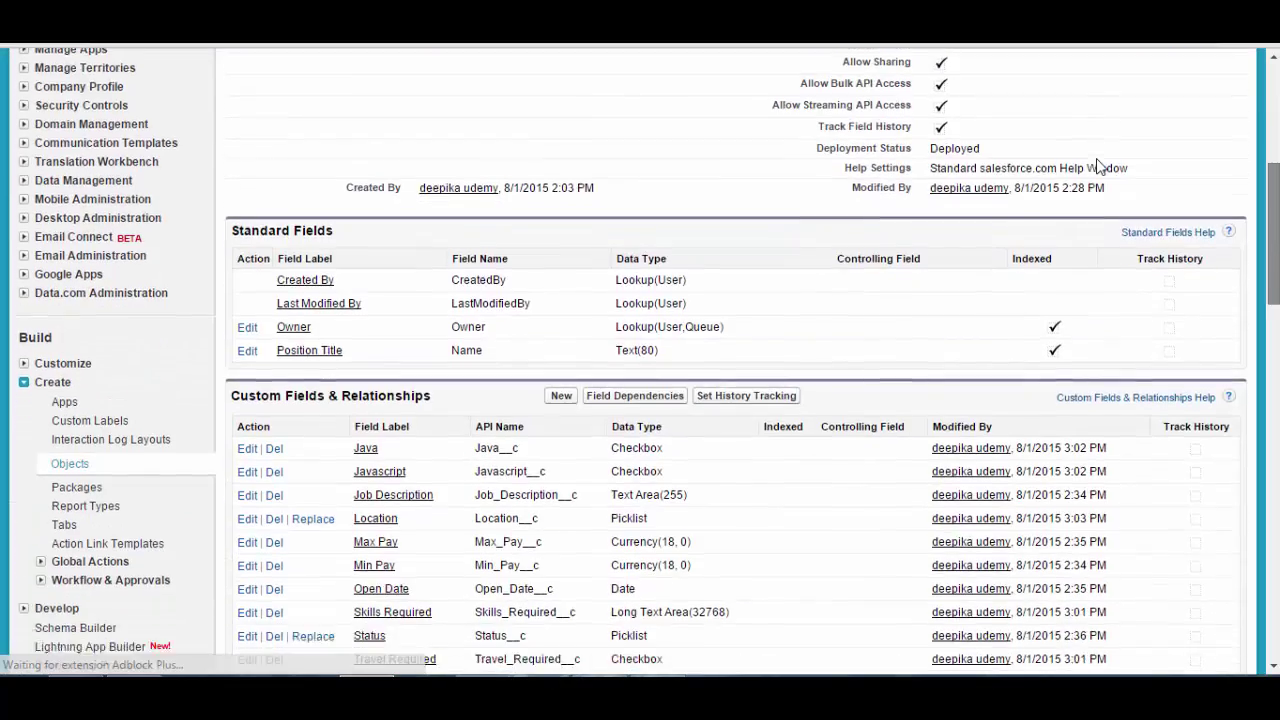
{"action": "scroll", "coordinate": [1097, 165], "scroll_direction": "down", "scroll_amount": 2}
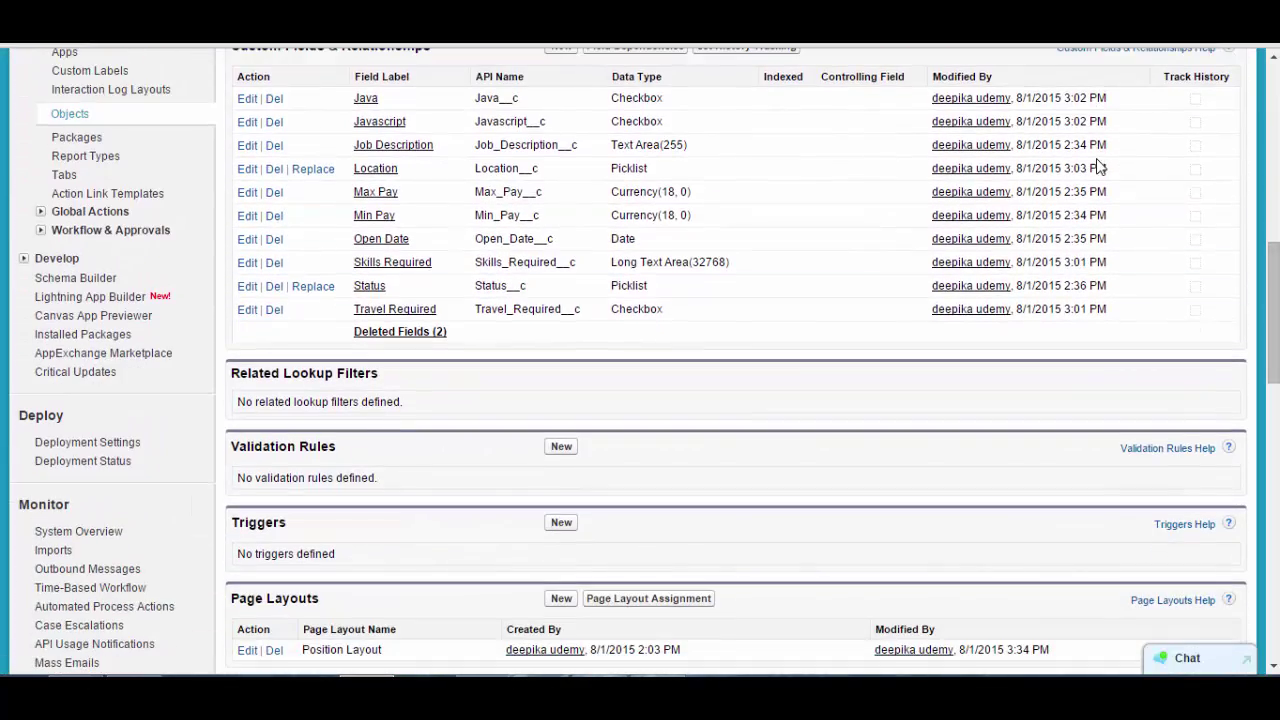
{"action": "left_click_drag", "start_coordinate": [337, 447], "coordinate": [239, 447]}
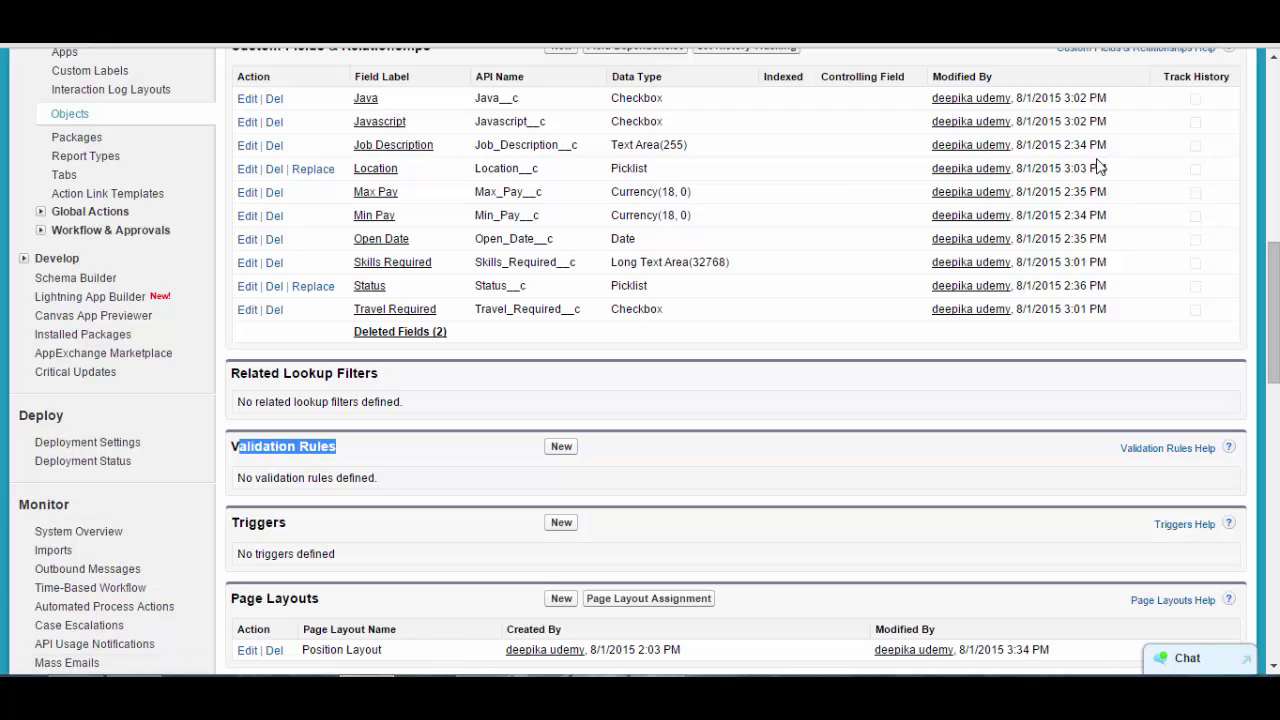
{"action": "left_click", "coordinate": [561, 446]}
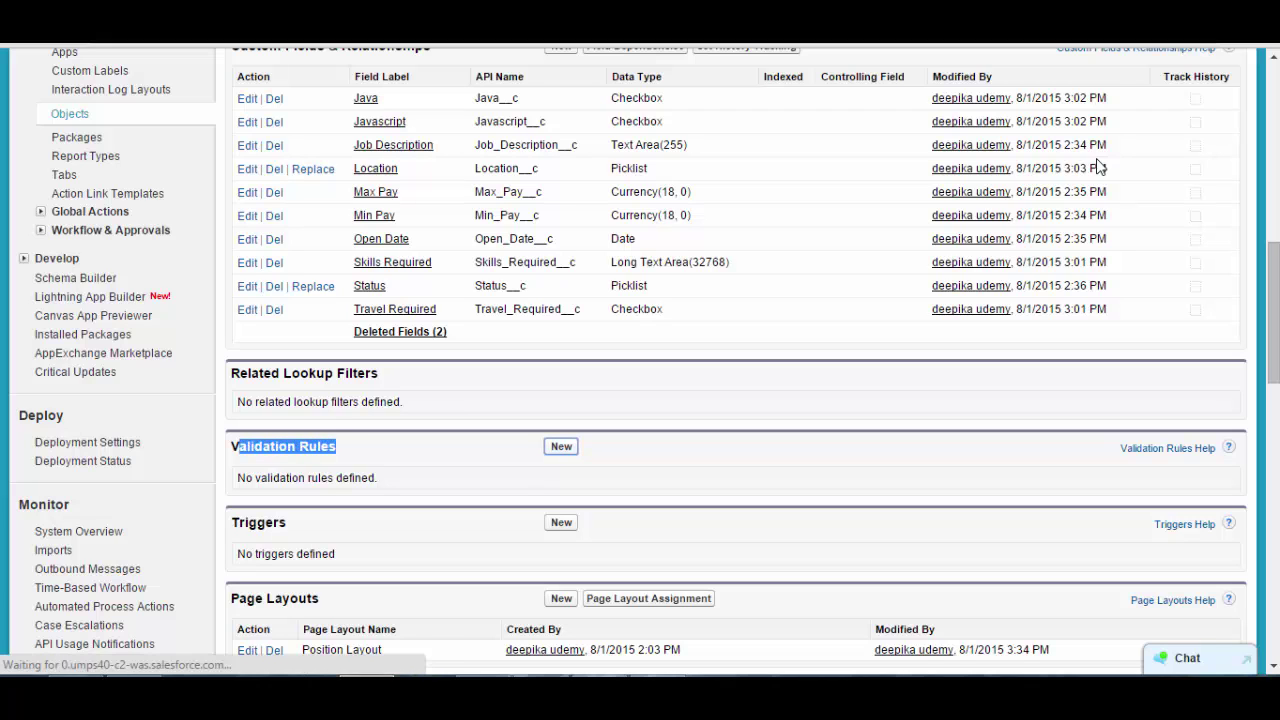
{"action": "scroll", "coordinate": [1097, 165], "scroll_direction": "down", "scroll_amount": 1}
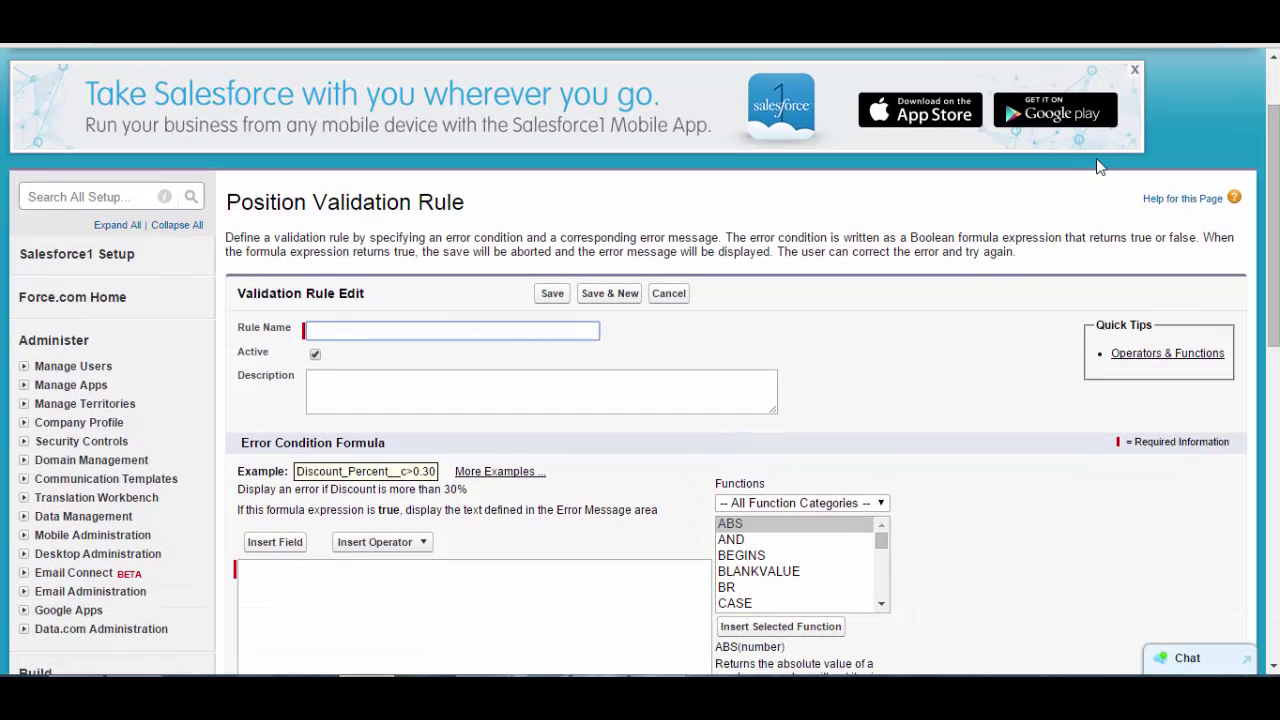
{"action": "type", "text": "Min"}
{"action": "key", "text": "Down"}
{"action": "key", "text": "Return"}
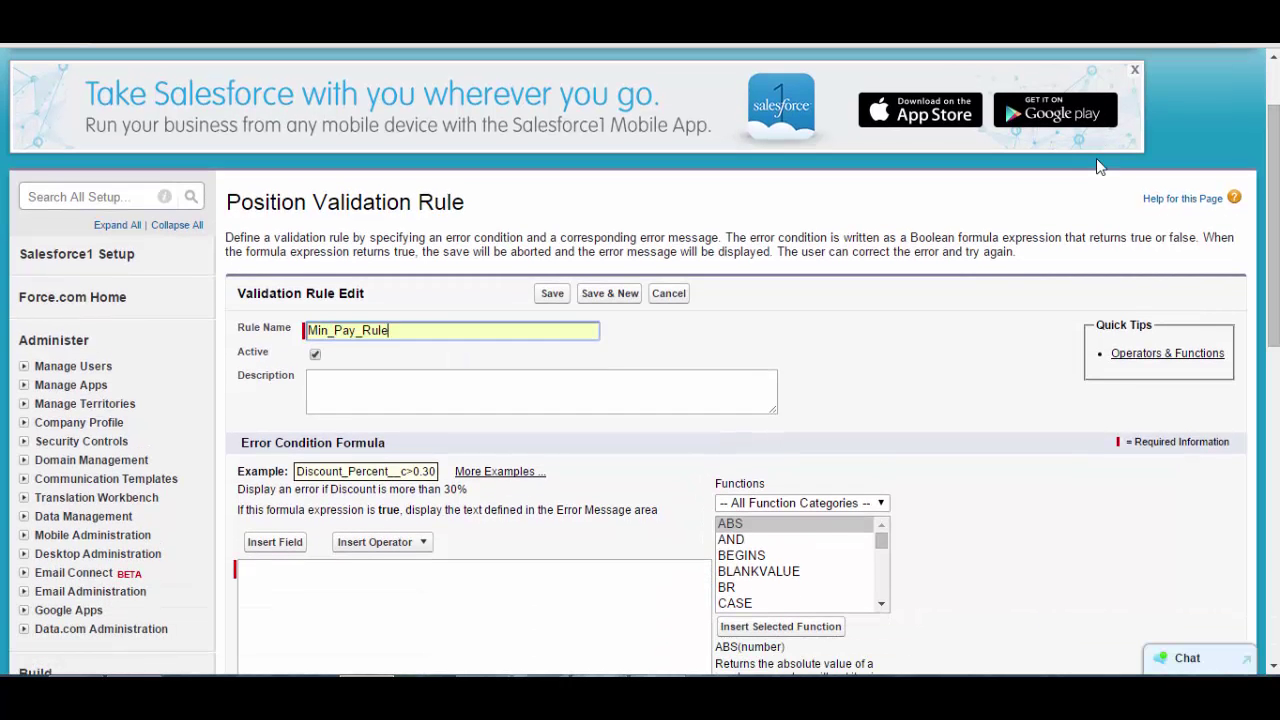
- Insert the Position object's Min Pay field into the rule's error condition formula
{"action": "scroll", "coordinate": [1097, 165], "scroll_direction": "down", "scroll_amount": 1}
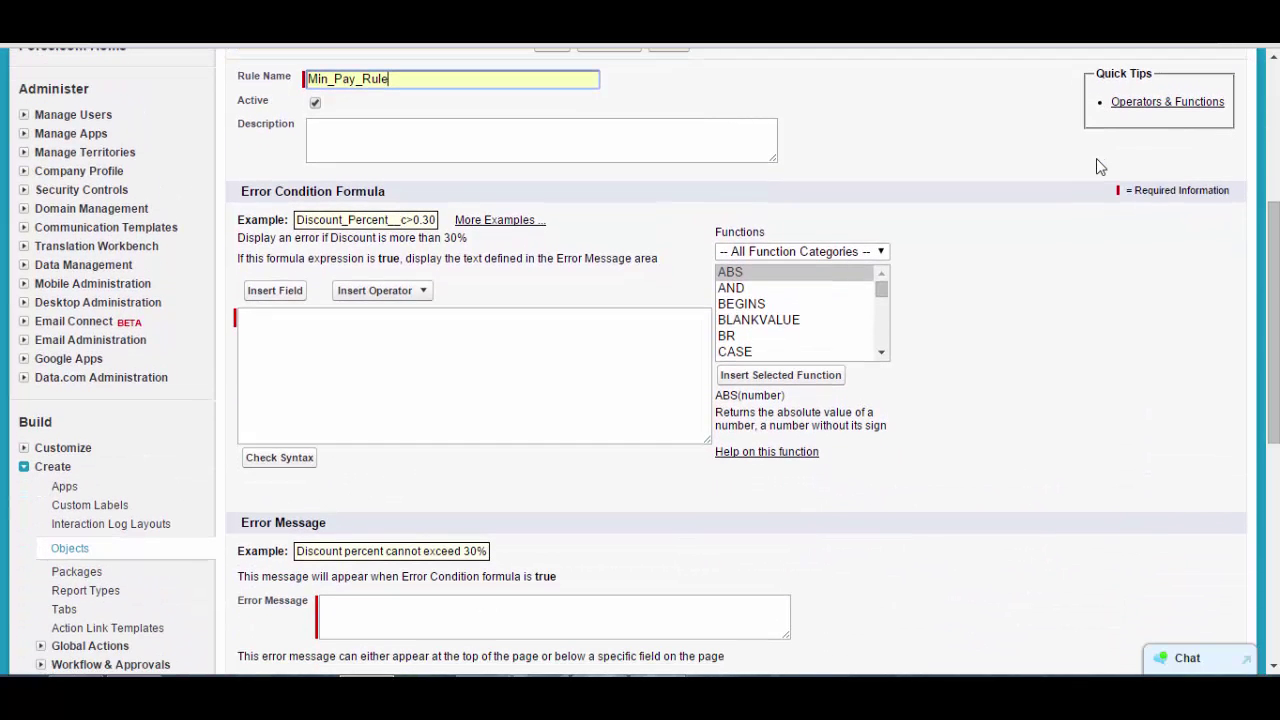
{"action": "left_click_drag", "start_coordinate": [386, 191], "coordinate": [275, 191]}
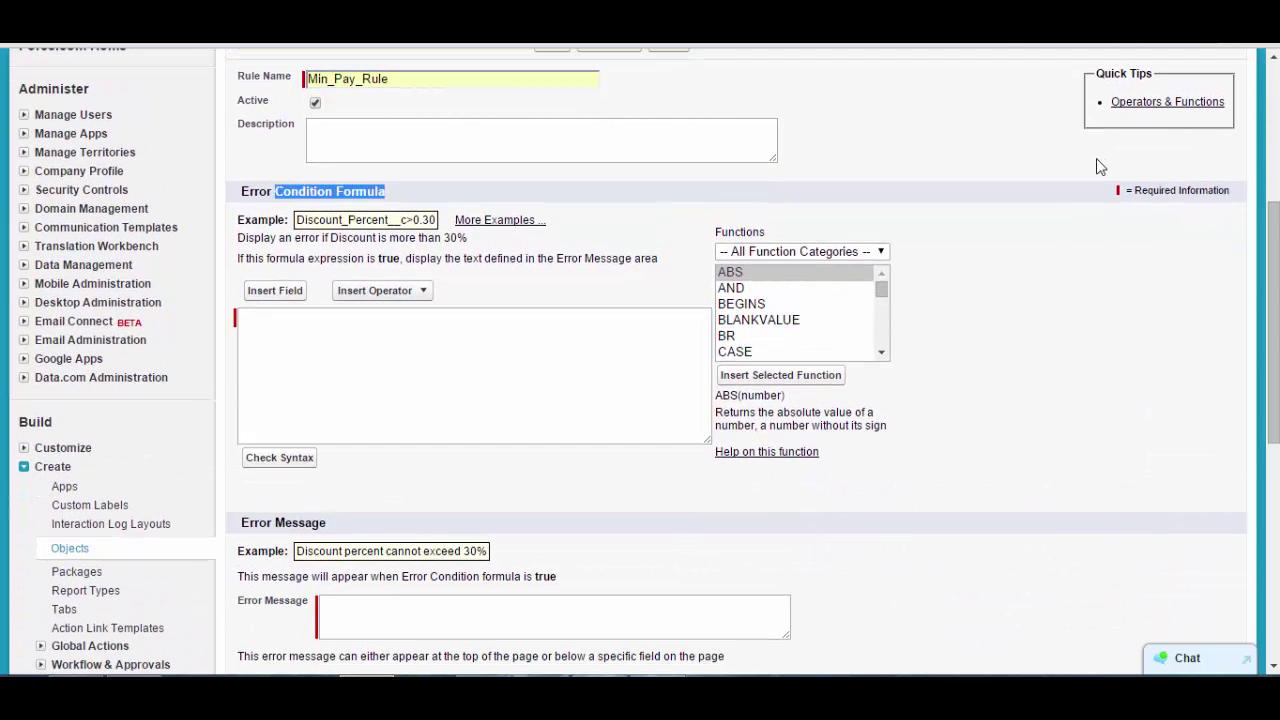
{"action": "left_click_drag", "start_coordinate": [327, 523], "coordinate": [241, 523]}
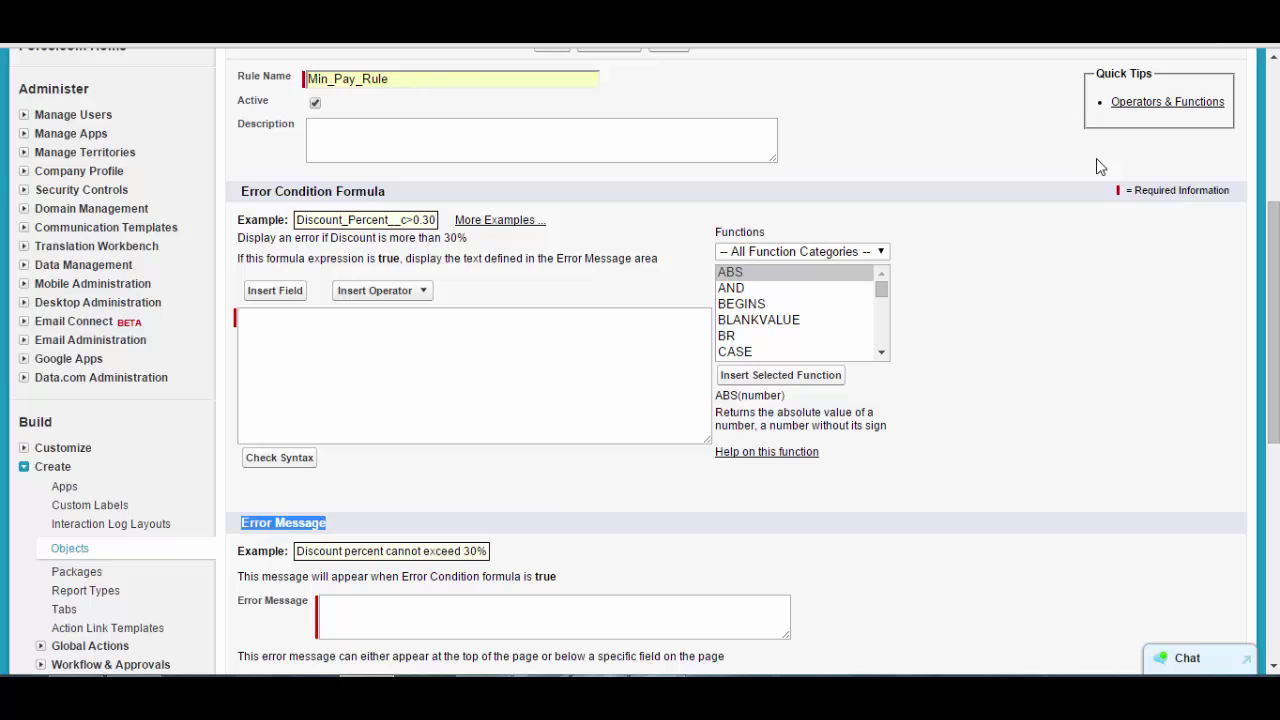
{"action": "scroll", "coordinate": [1100, 167], "scroll_direction": "down", "scroll_amount": 1}
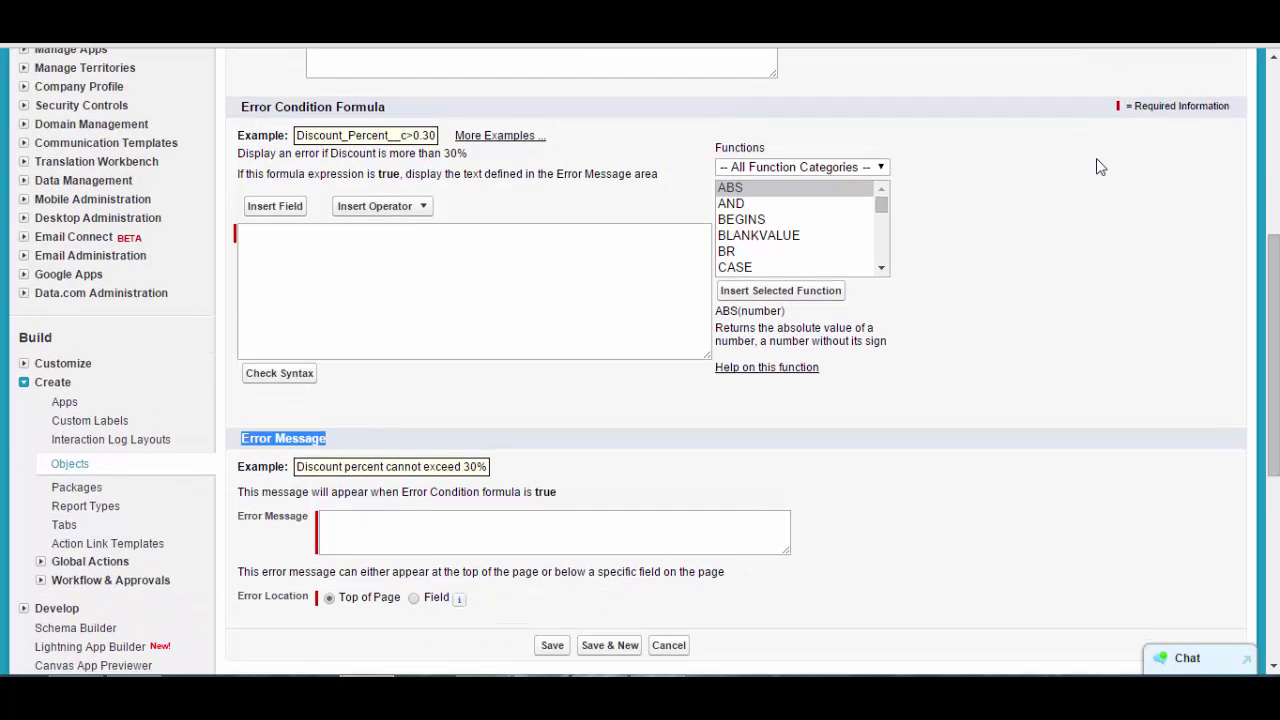
{"action": "left_click", "coordinate": [400, 275]}
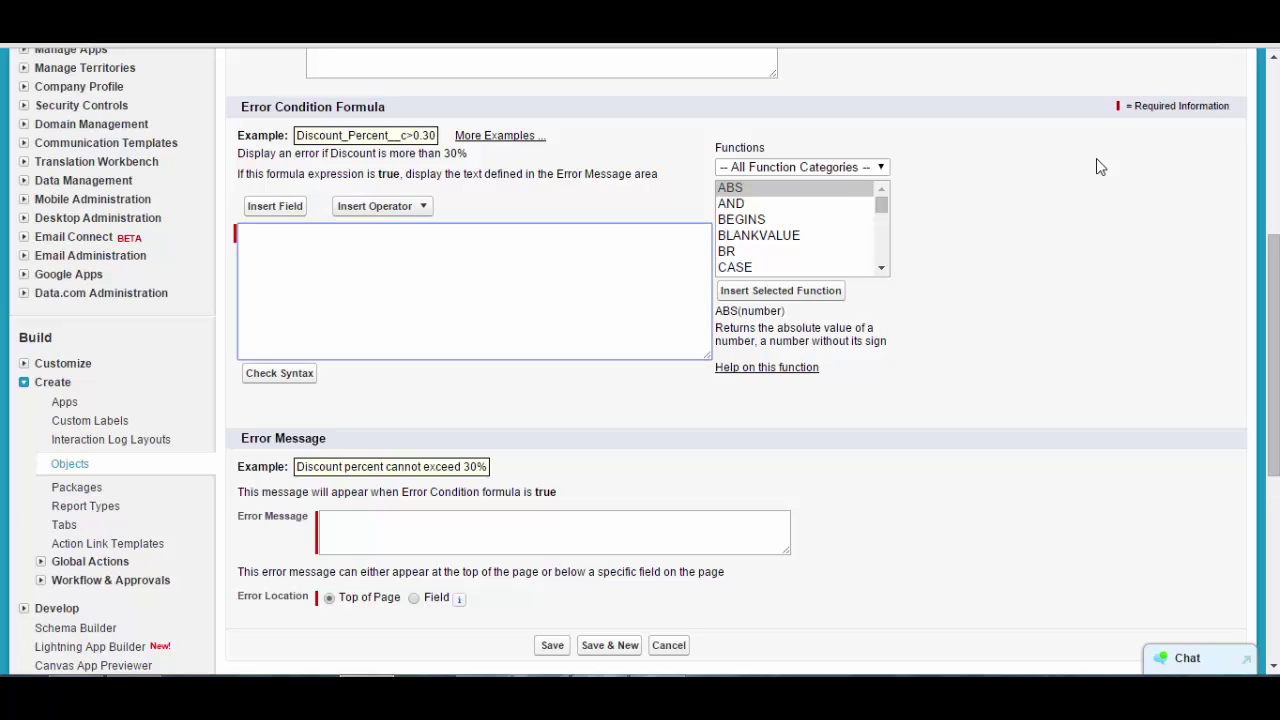
{"action": "left_click_drag", "start_coordinate": [327, 439], "coordinate": [240, 439]}
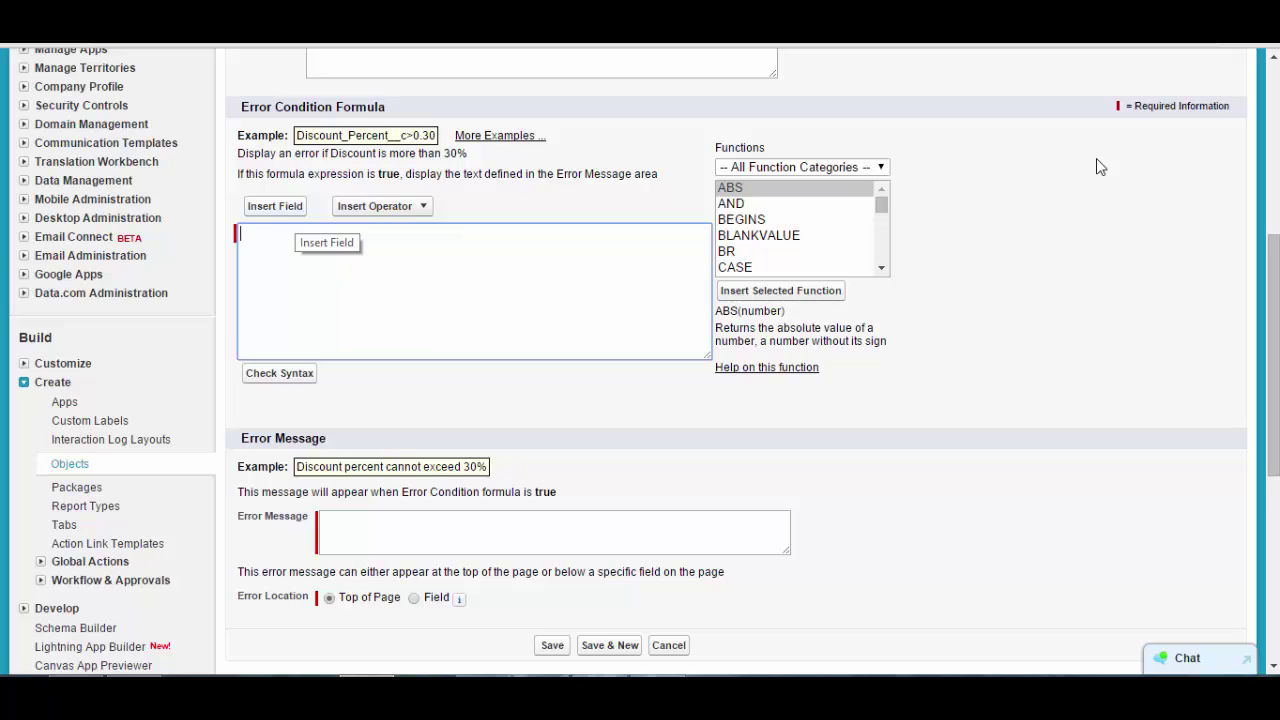
{"action": "left_click", "coordinate": [283, 207]}
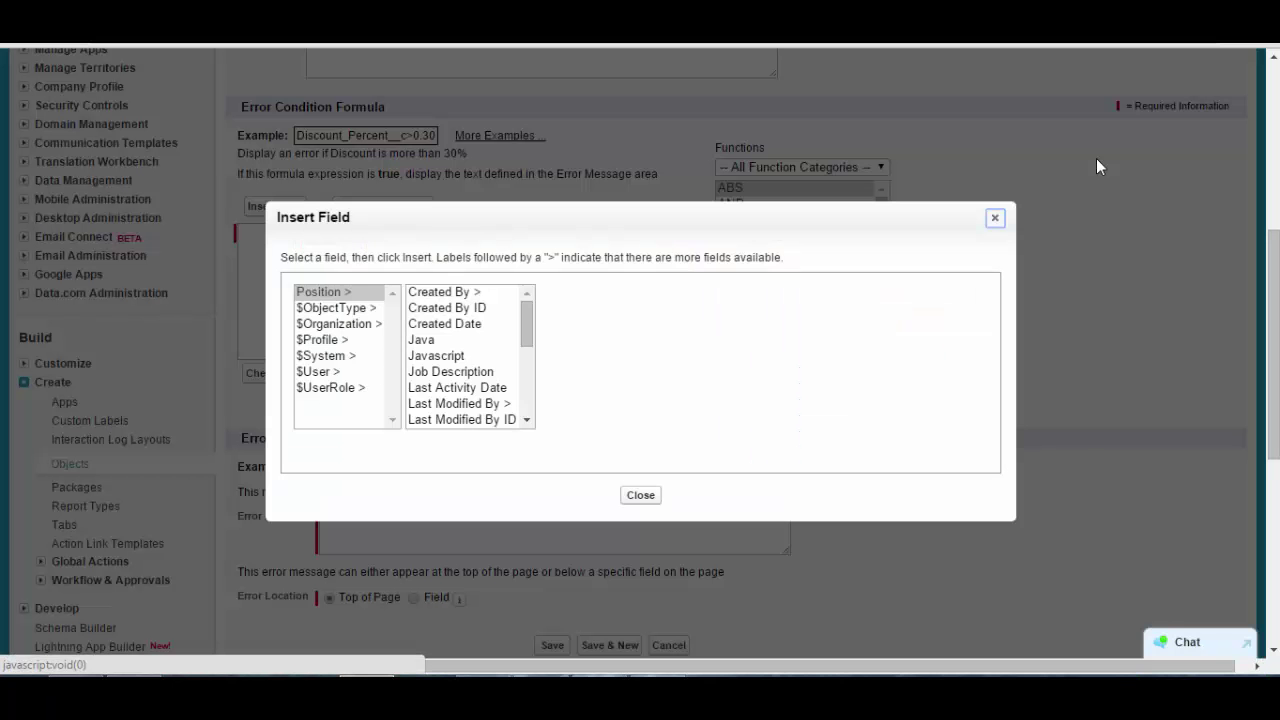
{"action": "key", "text": "Tab"}
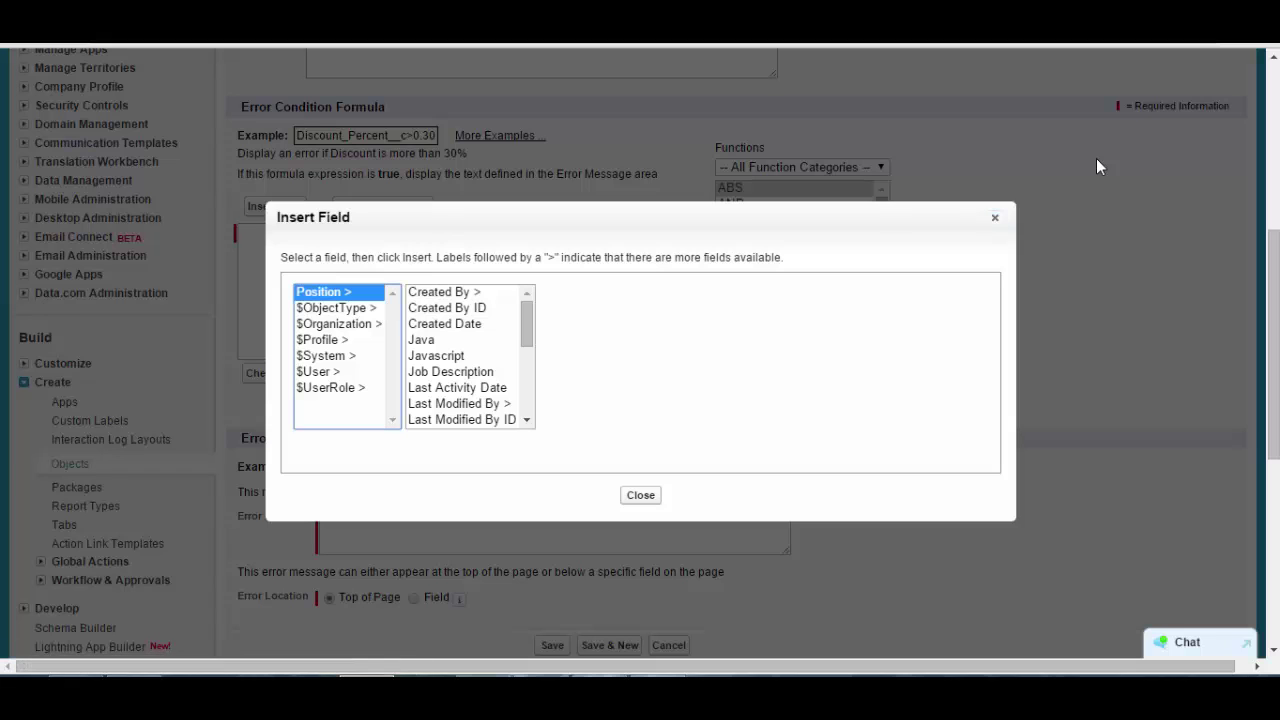
{"action": "left_click_drag", "start_coordinate": [527, 324], "coordinate": [527, 360]}
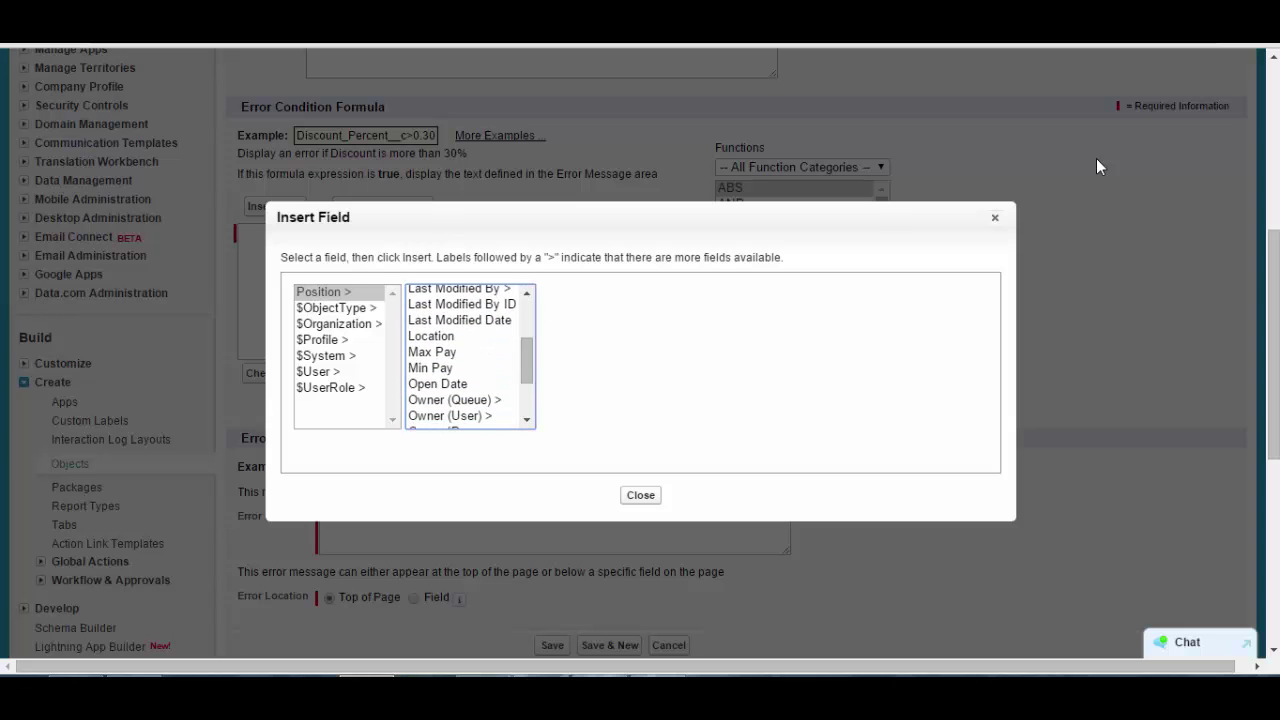
{"action": "left_click", "coordinate": [430, 368]}
{"action": "left_click", "coordinate": [602, 393]}
{"action": "key", "text": "Return"}
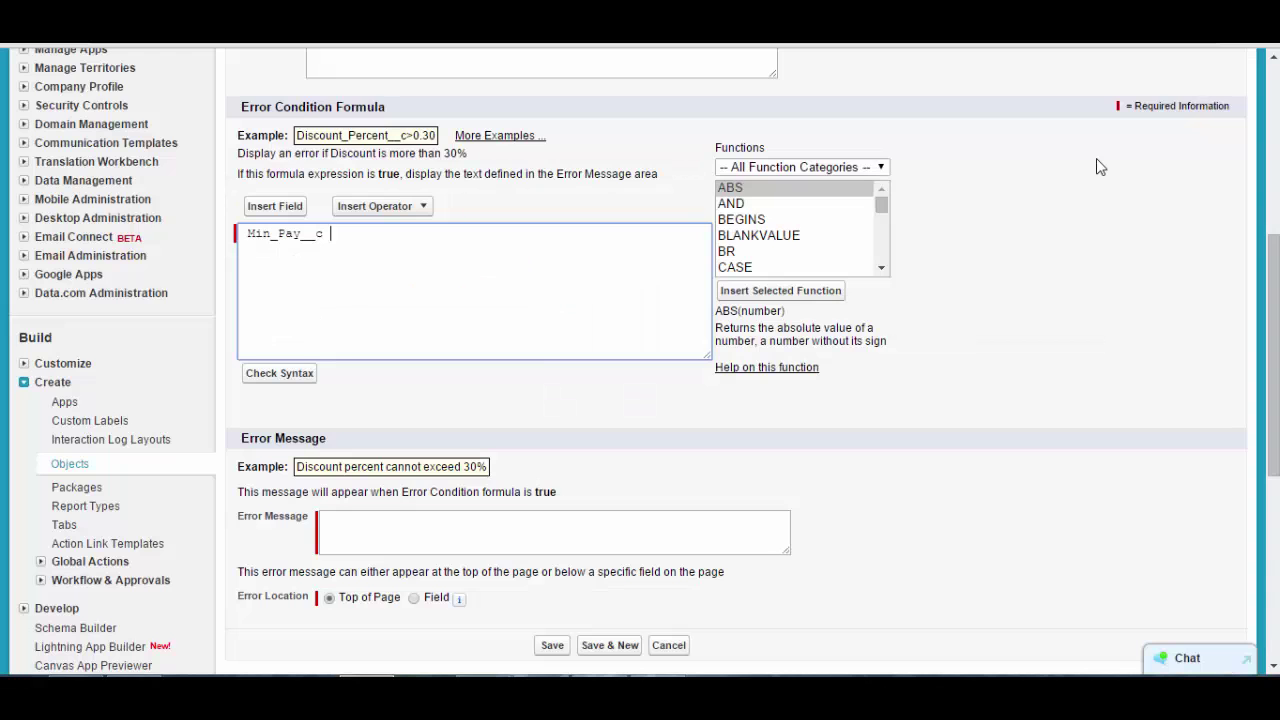
- Look through the available formula operators and insert the Greater Than operator after Min_Pay__c
{"action": "key", "text": "shift+Tab"}
{"action": "key", "text": "Return"}
{"action": "key", "text": "Down"}
{"action": "key", "text": "Down"}
{"action": "key", "text": "Down"}
{"action": "key", "text": "Up"}
{"action": "key", "text": "Up"}
{"action": "key", "text": "Up"}
{"action": "key", "text": "Down"}
{"action": "key", "text": "Down"}
{"action": "key", "text": "Down"}
{"action": "key", "text": "Down"}
{"action": "key", "text": "Down"}
{"action": "key", "text": "Down"}
{"action": "key", "text": "Down"}
{"action": "key", "text": "Up"}
{"action": "key", "text": "Up"}
{"action": "key", "text": "Up"}
{"action": "key", "text": "Up"}
{"action": "key", "text": "Up"}
{"action": "key", "text": "Up"}
{"action": "key", "text": "Up"}
{"action": "key", "text": "Down"}
{"action": "key", "text": "Down"}
{"action": "key", "text": "Down"}
{"action": "key", "text": "Down"}
{"action": "key", "text": "Down"}
{"action": "key", "text": "Down"}
{"action": "key", "text": "Down"}
{"action": "key", "text": "Down"}
{"action": "key", "text": "Down"}
{"action": "key", "text": "Down"}
{"action": "key", "text": "Up"}
{"action": "key", "text": "Down"}
{"action": "key", "text": "Down"}
{"action": "key", "text": "Down"}
{"action": "key", "text": "Down"}
{"action": "key", "text": "Up"}
{"action": "key", "text": "Up"}
{"action": "key", "text": "Up"}
{"action": "key", "text": "Up"}
{"action": "key", "text": "Down"}
{"action": "key", "text": "Down"}
{"action": "key", "text": "Up"}
{"action": "key", "text": "Up"}
{"action": "key", "text": "Up"}
{"action": "key", "text": "Up"}
{"action": "key", "text": "Up"}
{"action": "key", "text": "Up"}
{"action": "key", "text": "Up"}
{"action": "key", "text": "Down"}
{"action": "key", "text": "Down"}
{"action": "key", "text": "Down"}
{"action": "key", "text": "Down"}
{"action": "key", "text": "Down"}
{"action": "key", "text": "Up"}
{"action": "key", "text": "Up"}
{"action": "key", "text": "Up"}
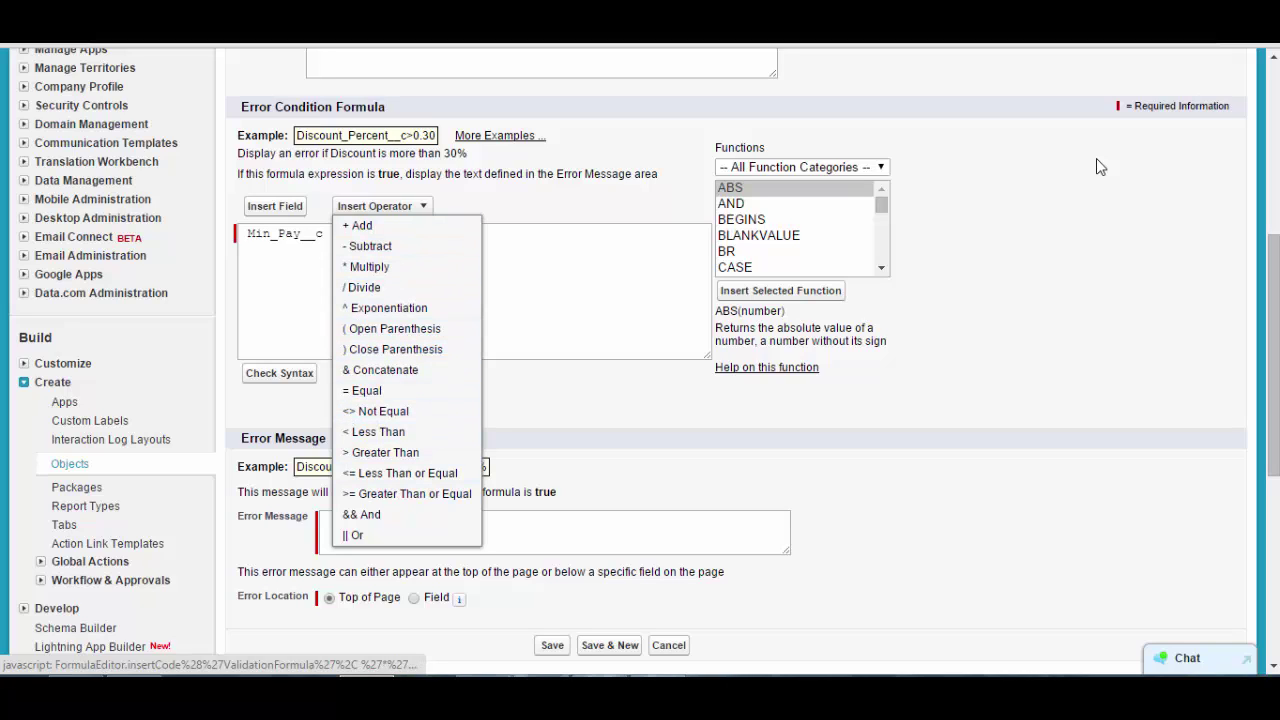
{"action": "key", "text": "Down"}
{"action": "key", "text": "Down"}
{"action": "key", "text": "Down"}
{"action": "key", "text": "Down"}
{"action": "key", "text": "Down"}
{"action": "key", "text": "Return"}
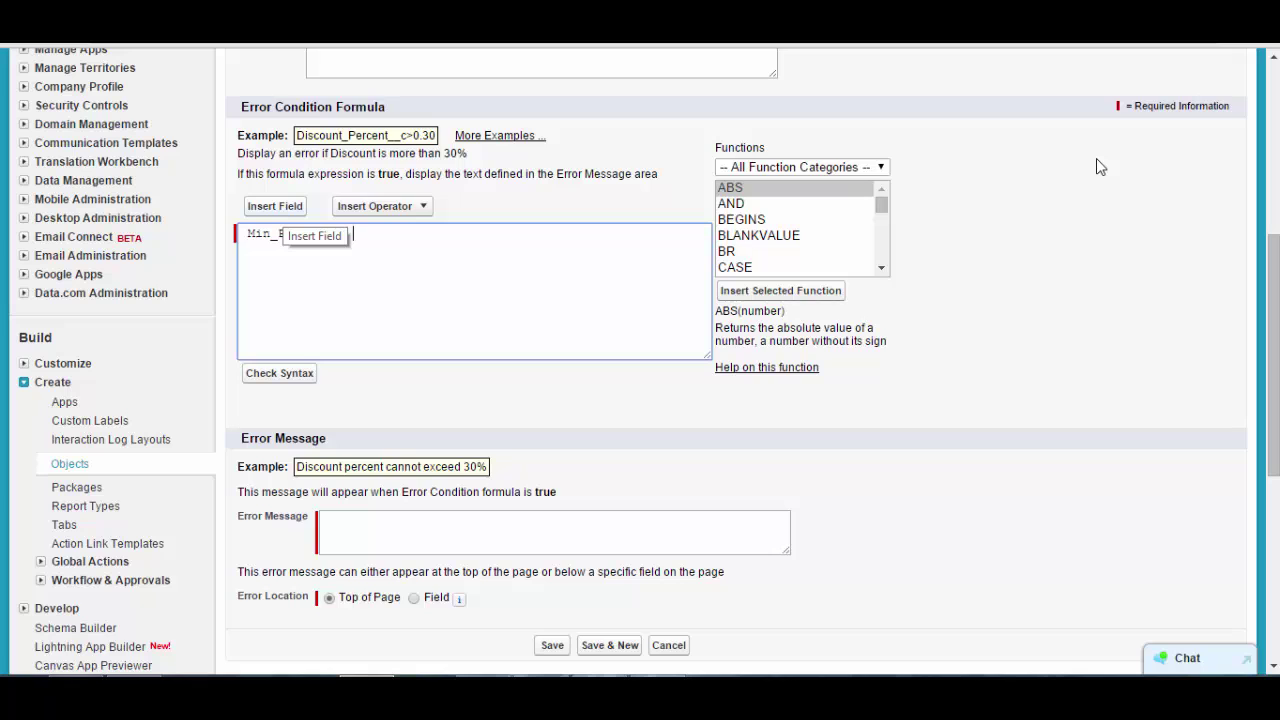
- Insert the Position object's Max Pay field after the greater-than operator in the error condition formula
{"action": "left_click", "coordinate": [282, 207]}
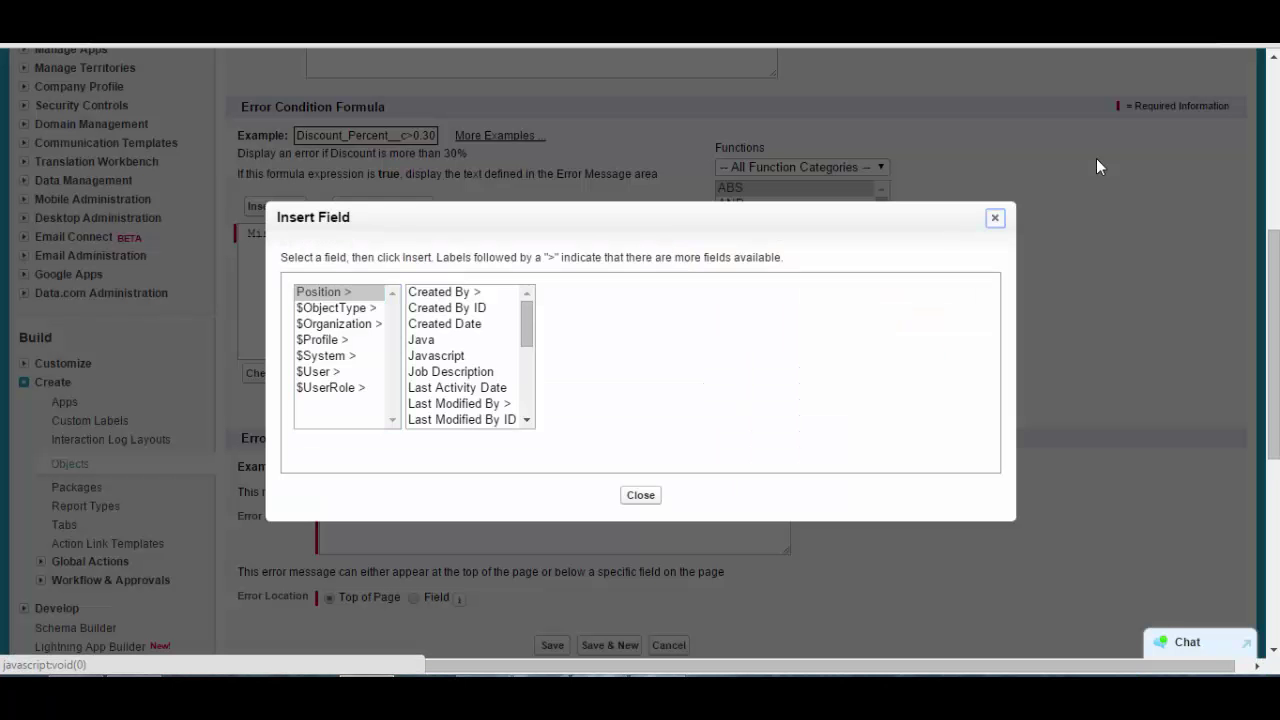
{"action": "left_click", "coordinate": [324, 292]}
{"action": "left_click_drag", "start_coordinate": [527, 322], "coordinate": [527, 354]}
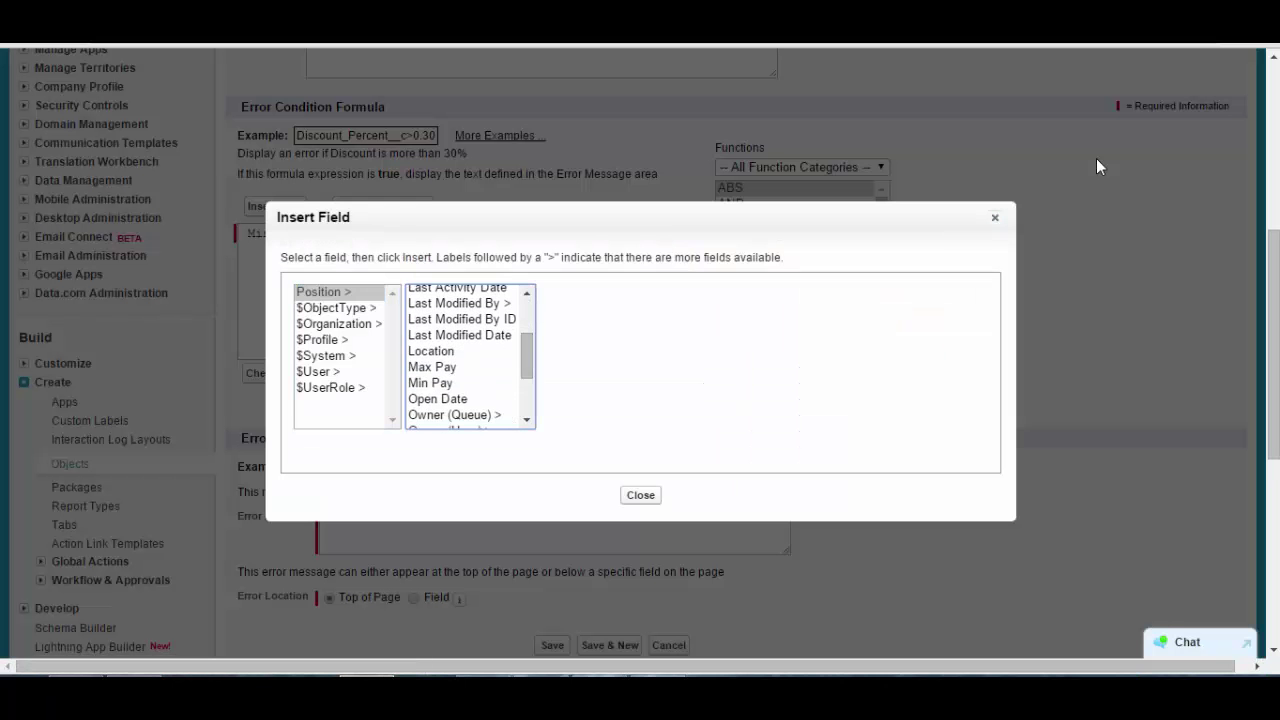
{"action": "left_click", "coordinate": [432, 367]}
{"action": "left_click", "coordinate": [604, 393]}
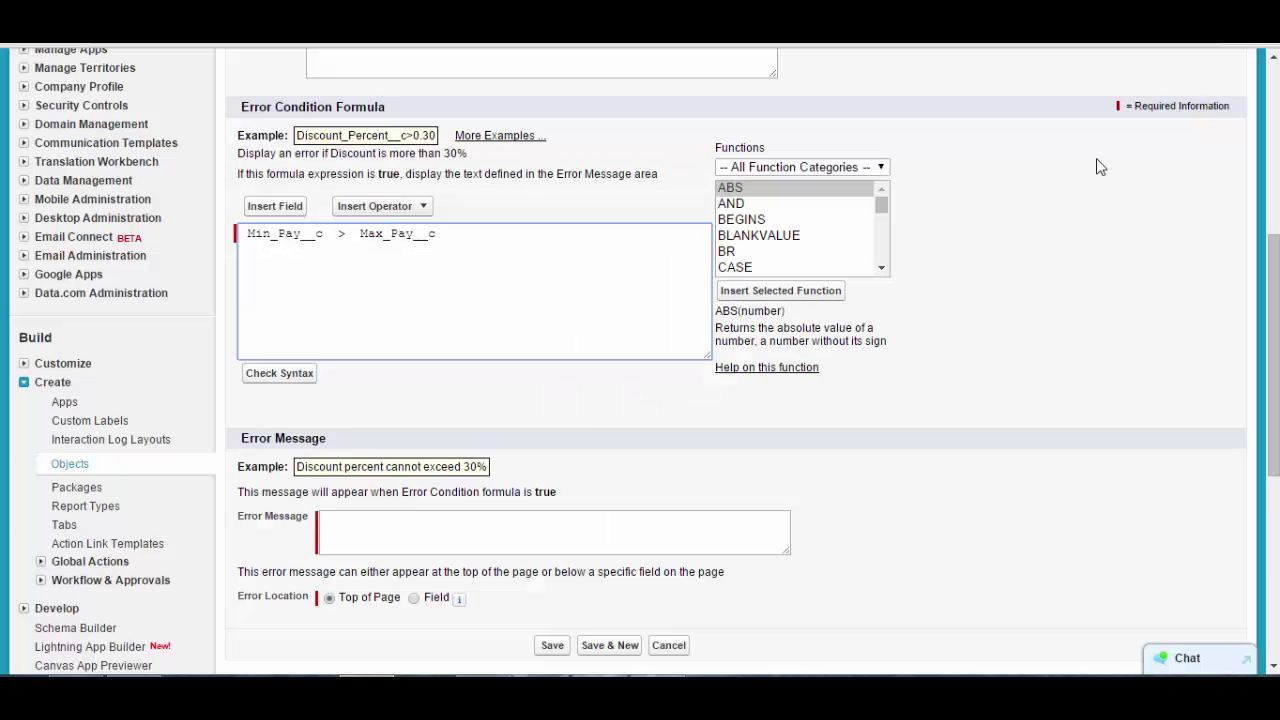
- Review the completed error condition formula comparing Min_Pay__c with Max_Pay__c
{"action": "scroll", "coordinate": [1100, 167], "scroll_direction": "down", "scroll_amount": 1}
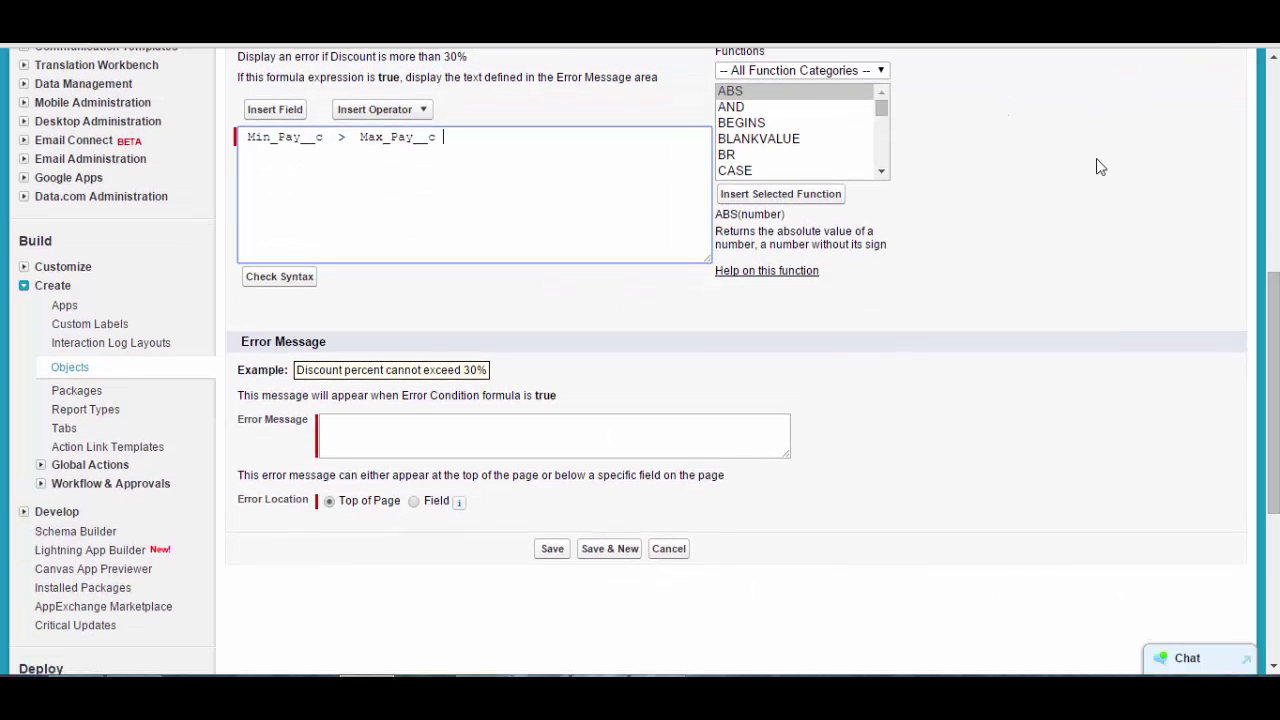
{"action": "left_click_drag", "start_coordinate": [444, 137], "coordinate": [240, 137]}
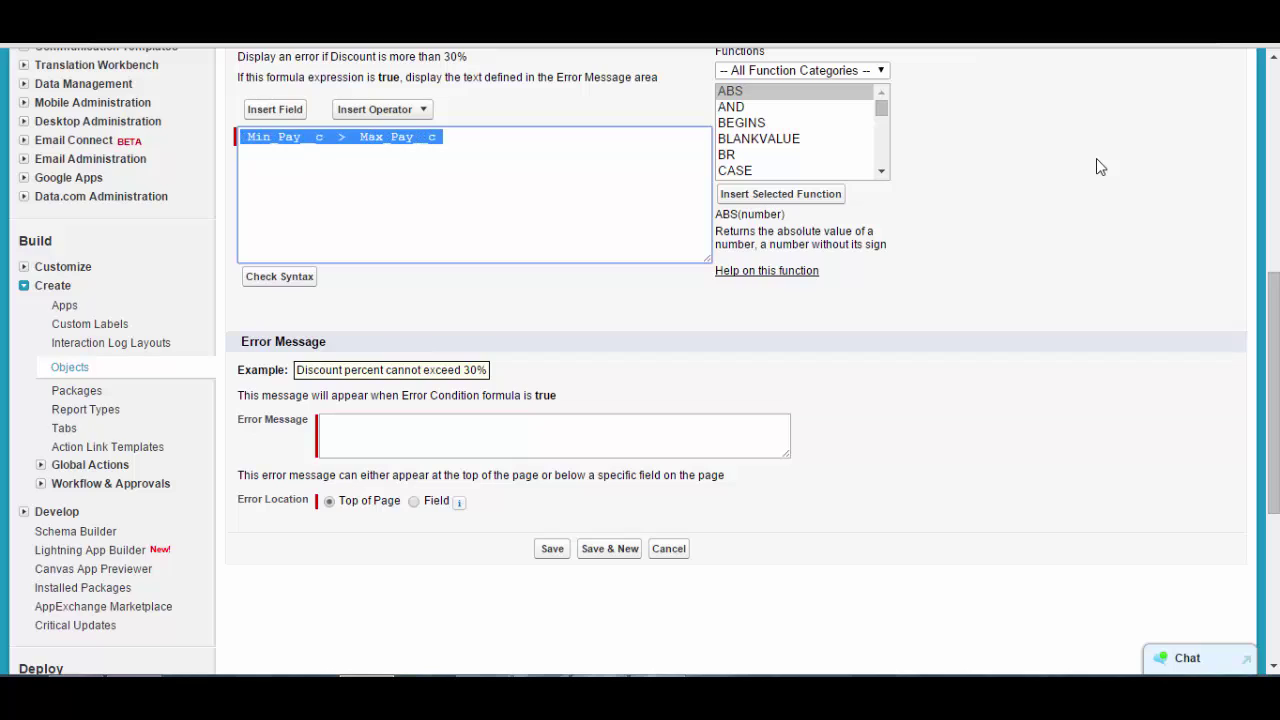
{"action": "left_click", "coordinate": [446, 138]}
{"action": "key", "text": "shift+Left"}
{"action": "key", "text": "shift+Left"}
{"action": "key", "text": "shift+Left"}
{"action": "key", "text": "shift+Left"}
{"action": "key", "text": "shift+Left"}
{"action": "key", "text": "shift+Left"}
{"action": "key", "text": "shift+Left"}
{"action": "key", "text": "shift+Left"}
{"action": "key", "text": "shift+Left"}
{"action": "key", "text": "shift+Left"}
{"action": "key", "text": "shift+Left"}
{"action": "key", "text": "shift+Left"}
{"action": "key", "text": "shift+Left"}
{"action": "key", "text": "shift+Left"}
{"action": "key", "text": "shift+Left"}
{"action": "key", "text": "shift+Left"}
{"action": "key", "text": "shift+Left"}
{"action": "key", "text": "shift+Left"}
{"action": "key", "text": "shift+Left"}
{"action": "key", "text": "shift+Left"}
- Enter the rule's error message "Minimum pay shud not be greater then Max pay."
{"action": "key", "text": "Tab"}
{"action": "type", "text": "Minimum s"}
{"action": "key", "text": "BackSpace"}
{"action": "type", "text": "pay shud not  be greater then Max pay."}
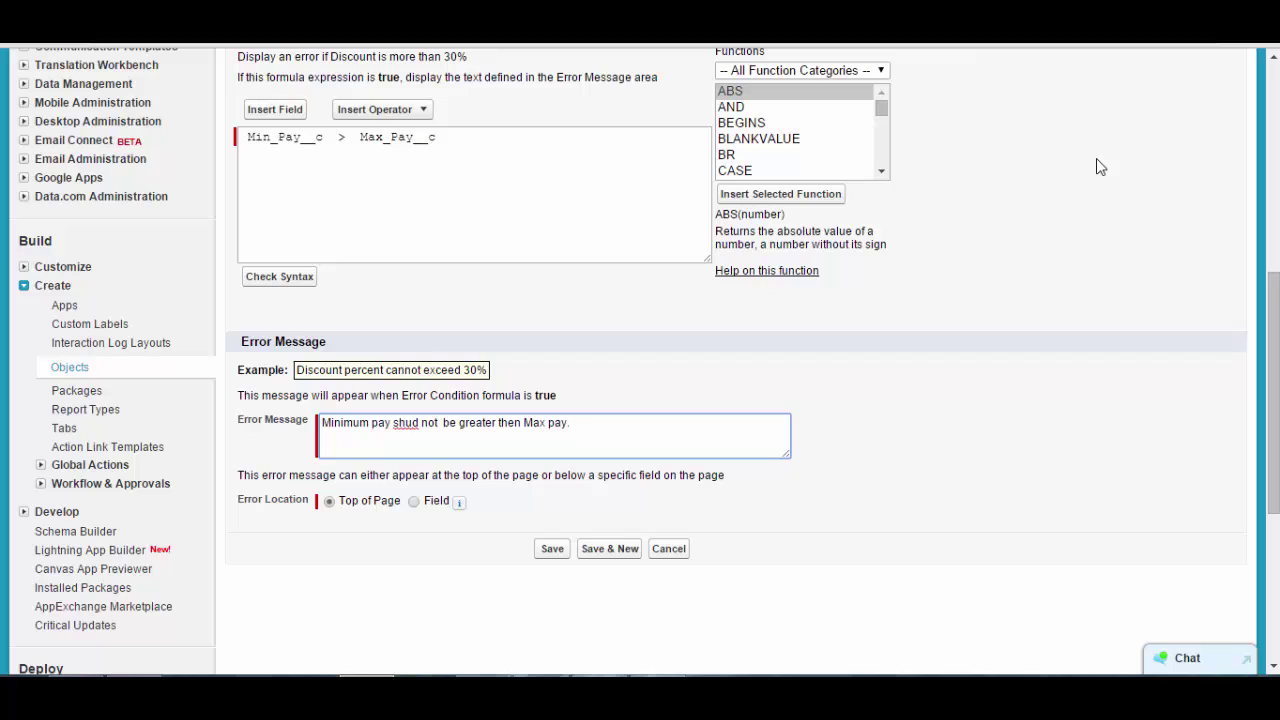
- Keep the error location at Top of Page and save the validation rule after checking its formula
{"action": "left_click_drag", "start_coordinate": [443, 138], "coordinate": [240, 138]}
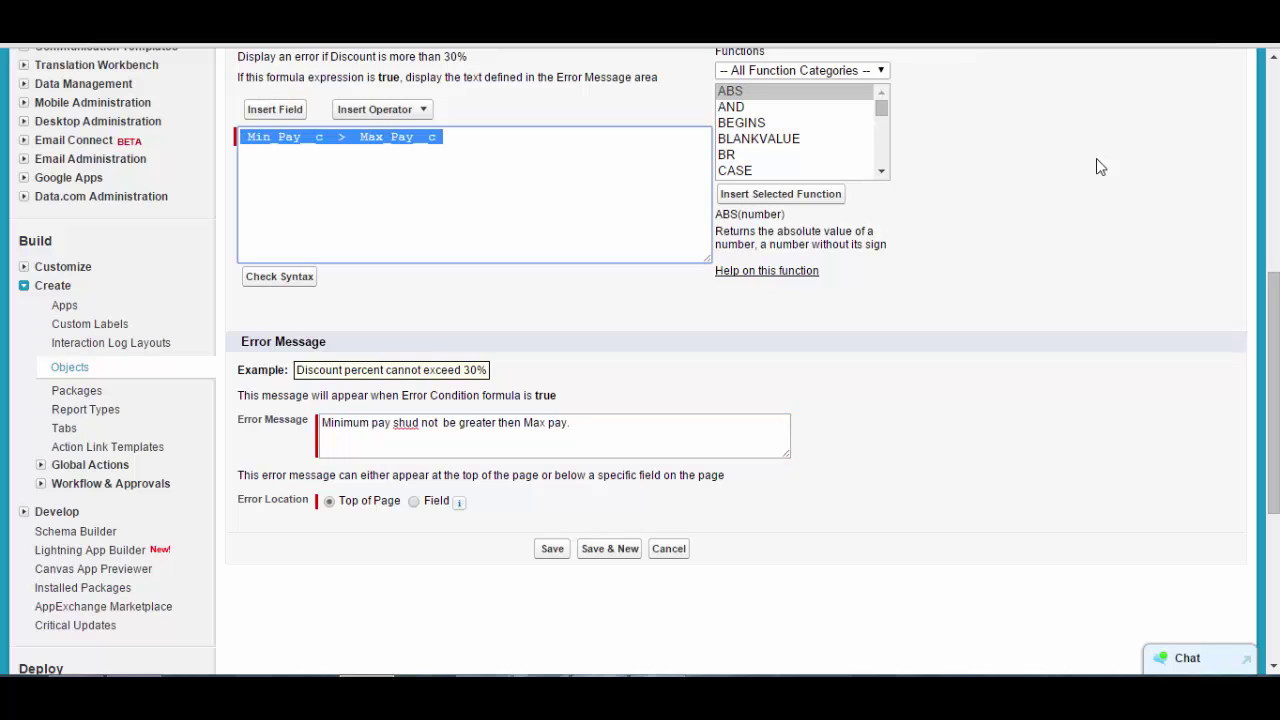
{"action": "left_click_drag", "start_coordinate": [238, 370], "coordinate": [270, 499]}
{"action": "left_click", "coordinate": [270, 499]}
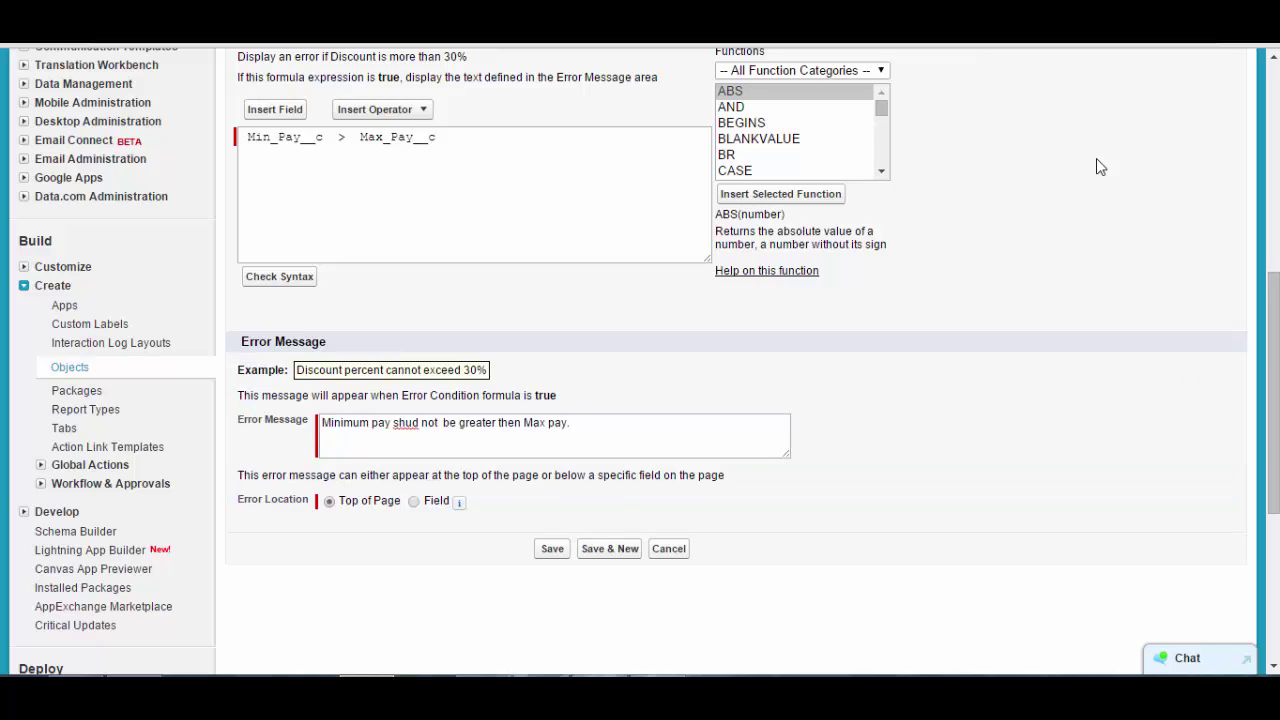
{"action": "left_click_drag", "start_coordinate": [402, 501], "coordinate": [339, 501]}
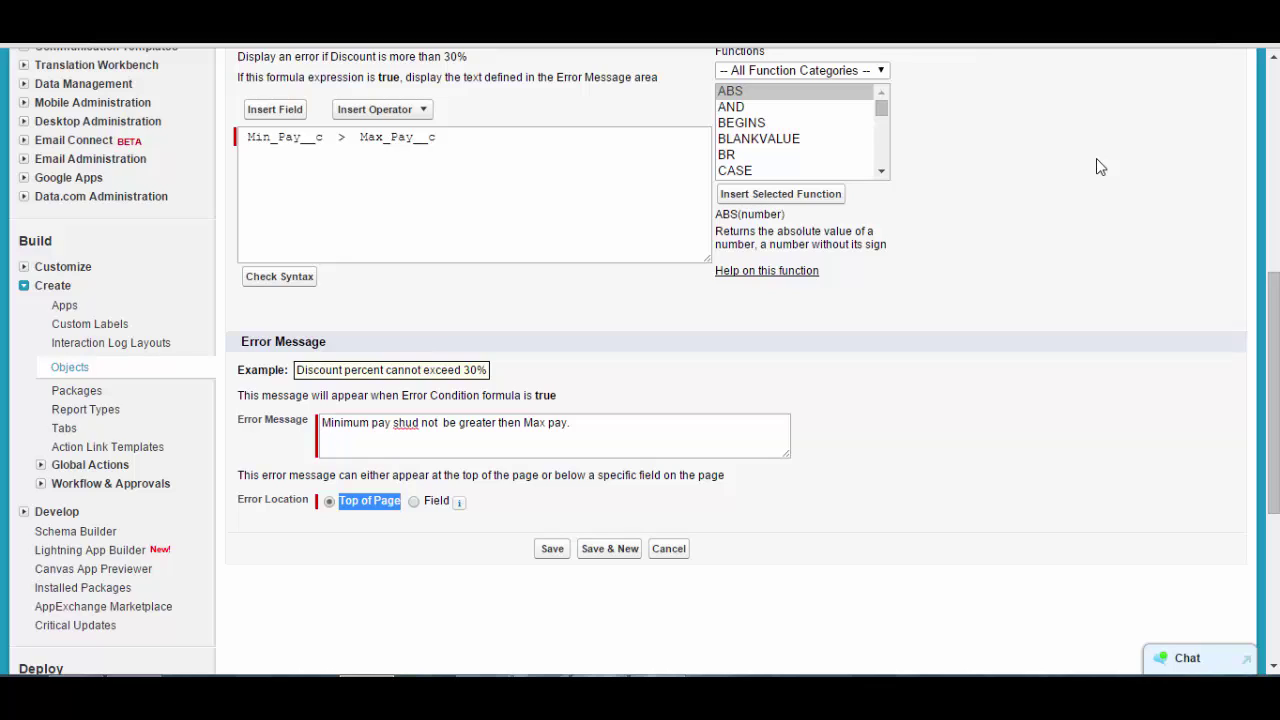
{"action": "key", "text": "Return"}
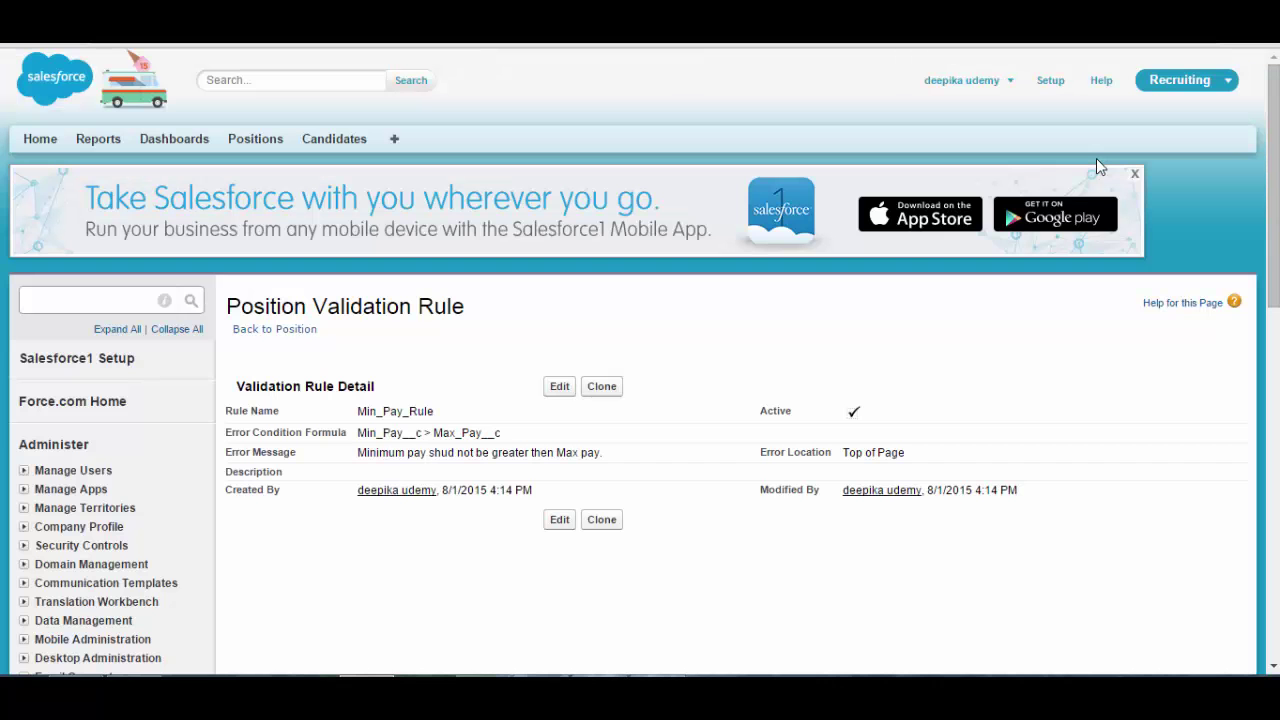
{"action": "left_click_drag", "start_coordinate": [276, 307], "coordinate": [240, 307]}
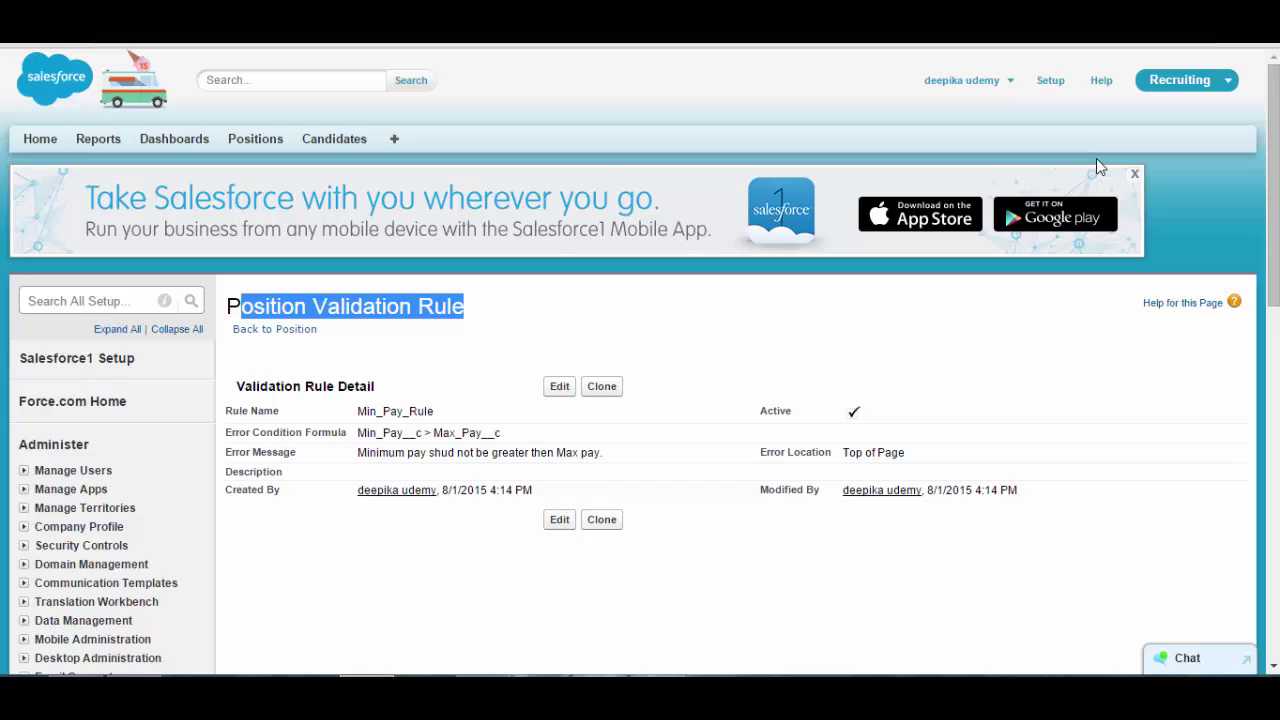
- Open the first SW Engineer entry among the recent positions for editing and try to save it with its existing pay values
{"action": "left_click", "coordinate": [255, 139]}
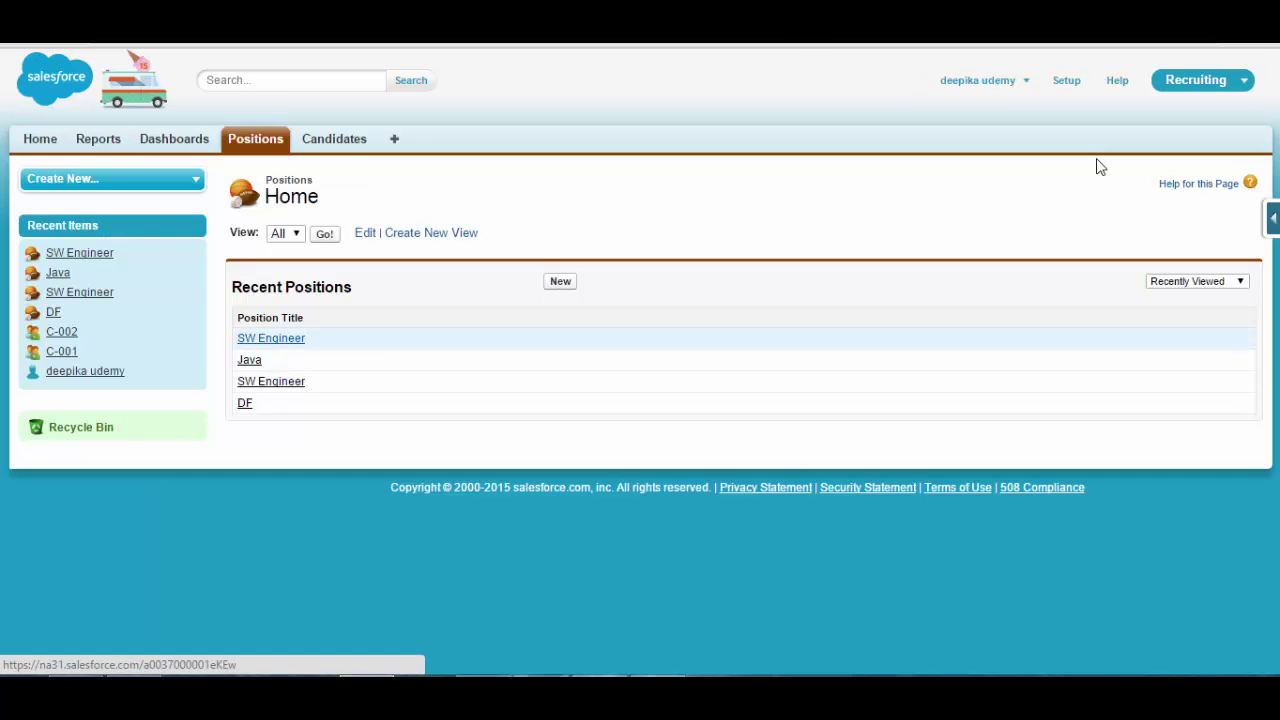
{"action": "left_click", "coordinate": [271, 338]}
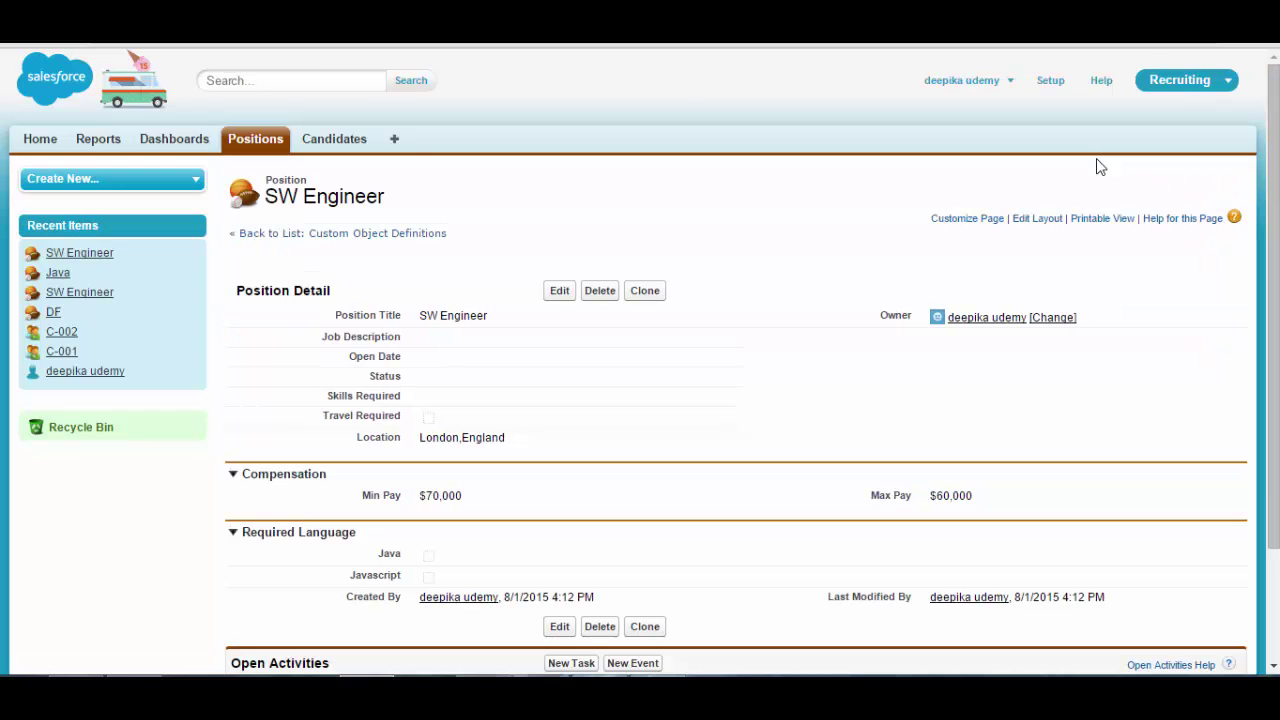
{"action": "scroll", "coordinate": [1100, 166], "scroll_direction": "down", "scroll_amount": 1}
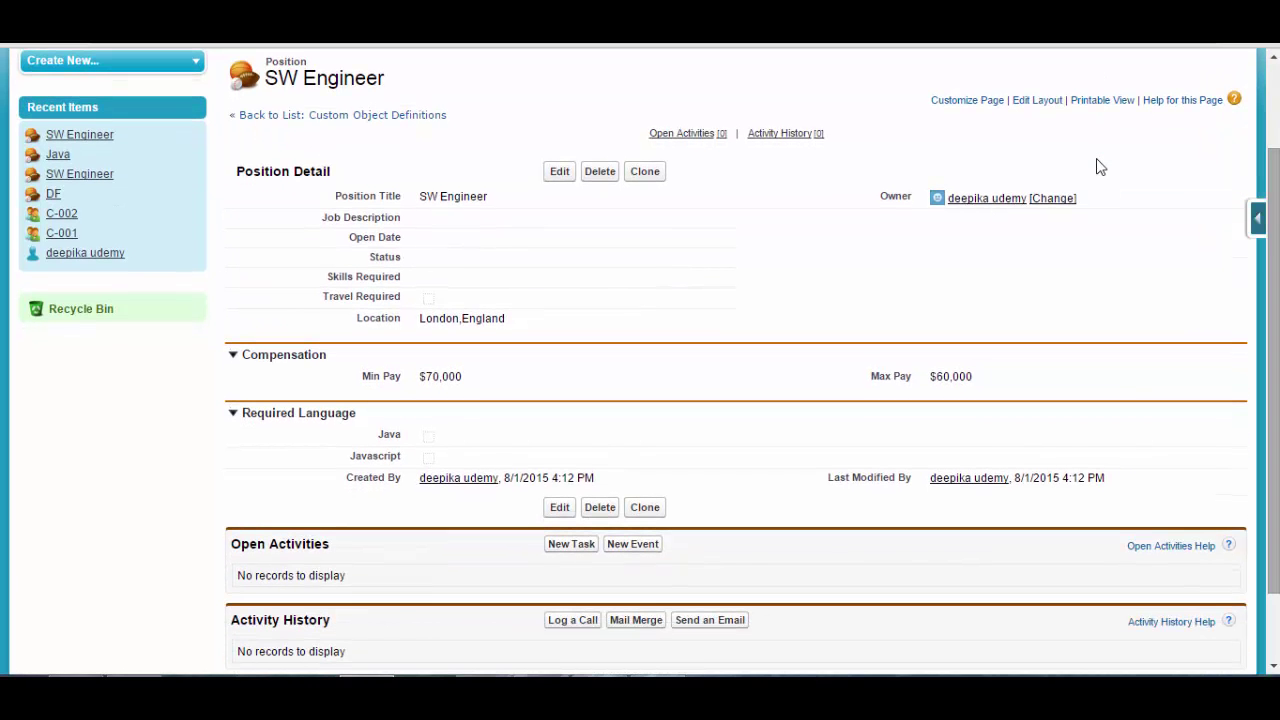
{"action": "key", "text": "Return"}
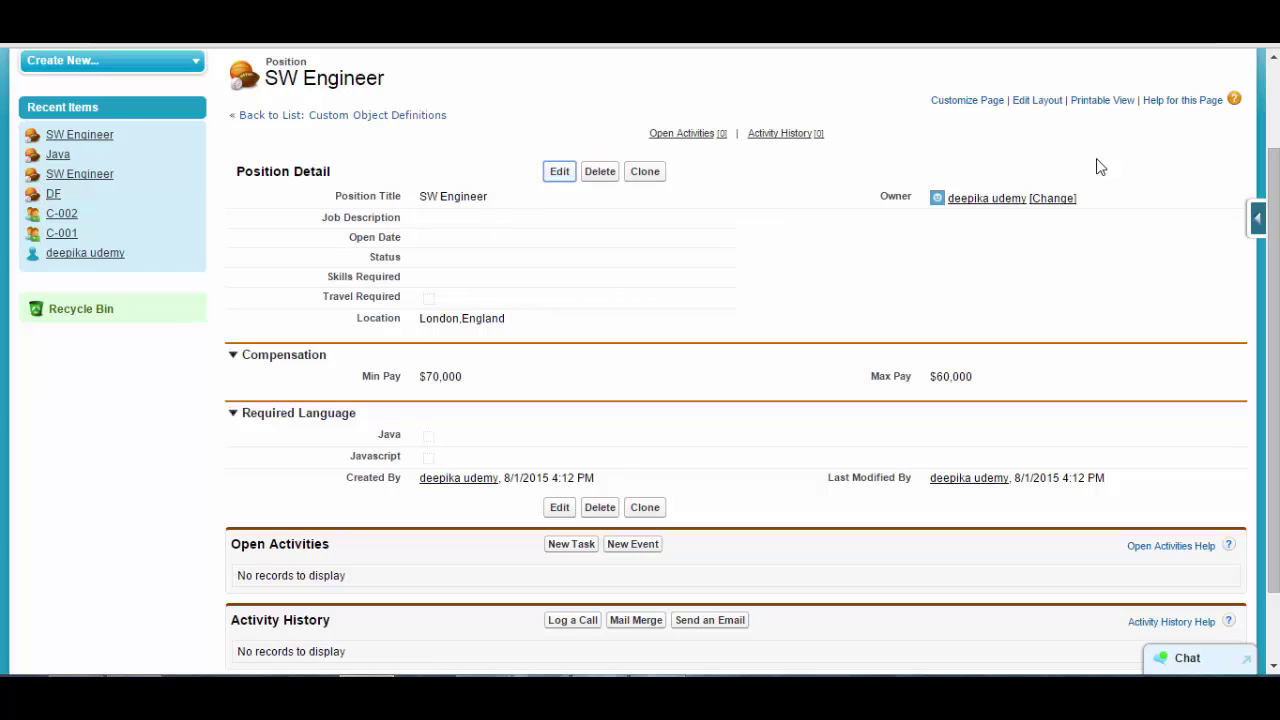
{"action": "scroll", "coordinate": [1100, 166], "scroll_direction": "down", "scroll_amount": 1}
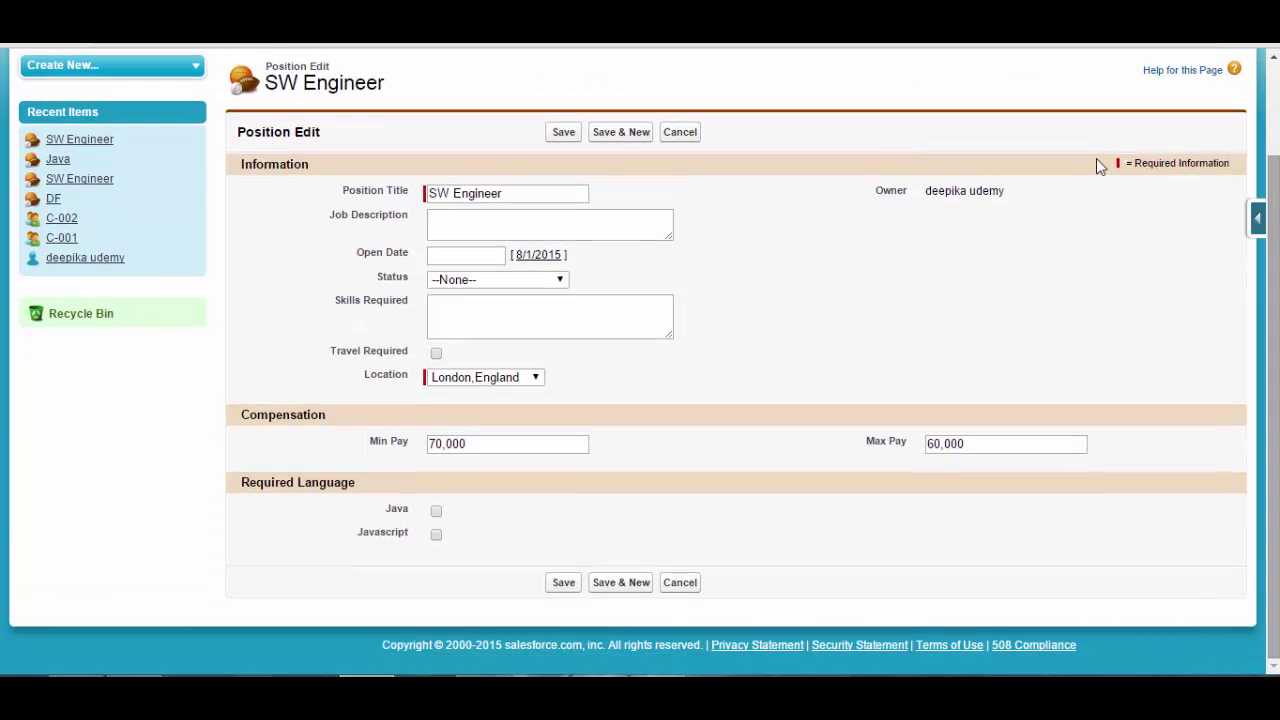
{"action": "key", "text": "Tab"}
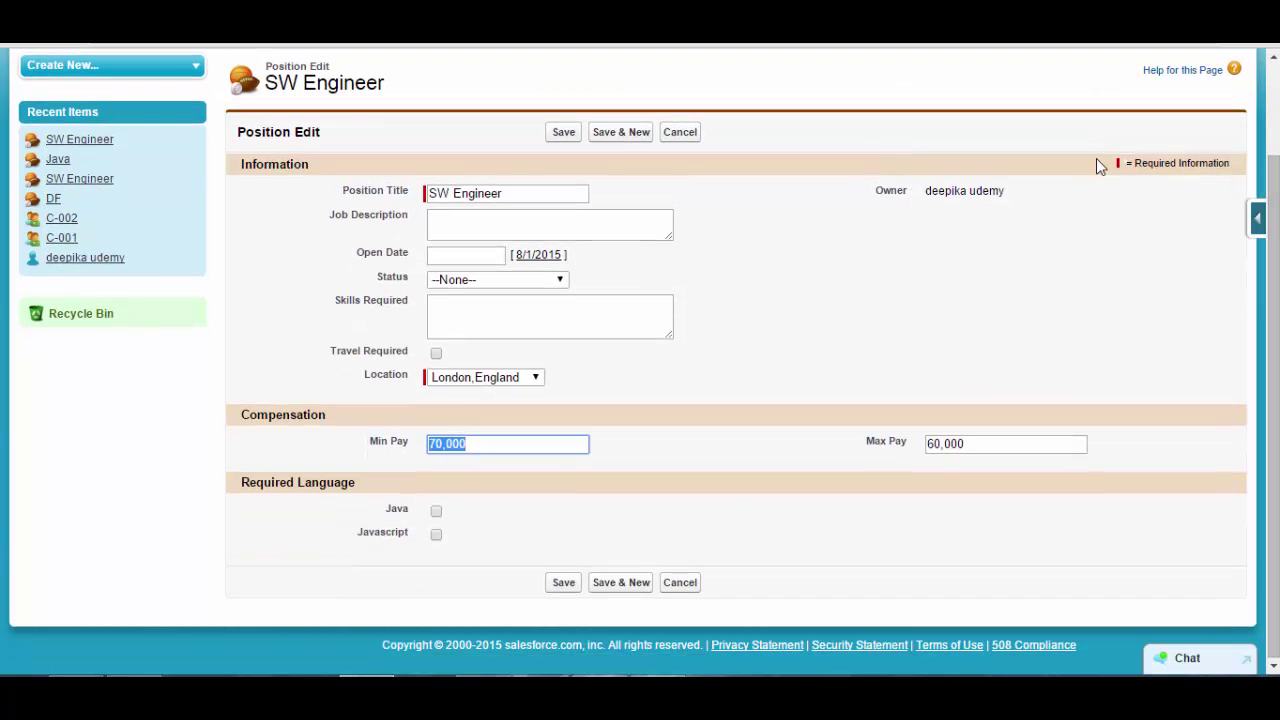
{"action": "key", "text": "Tab"}
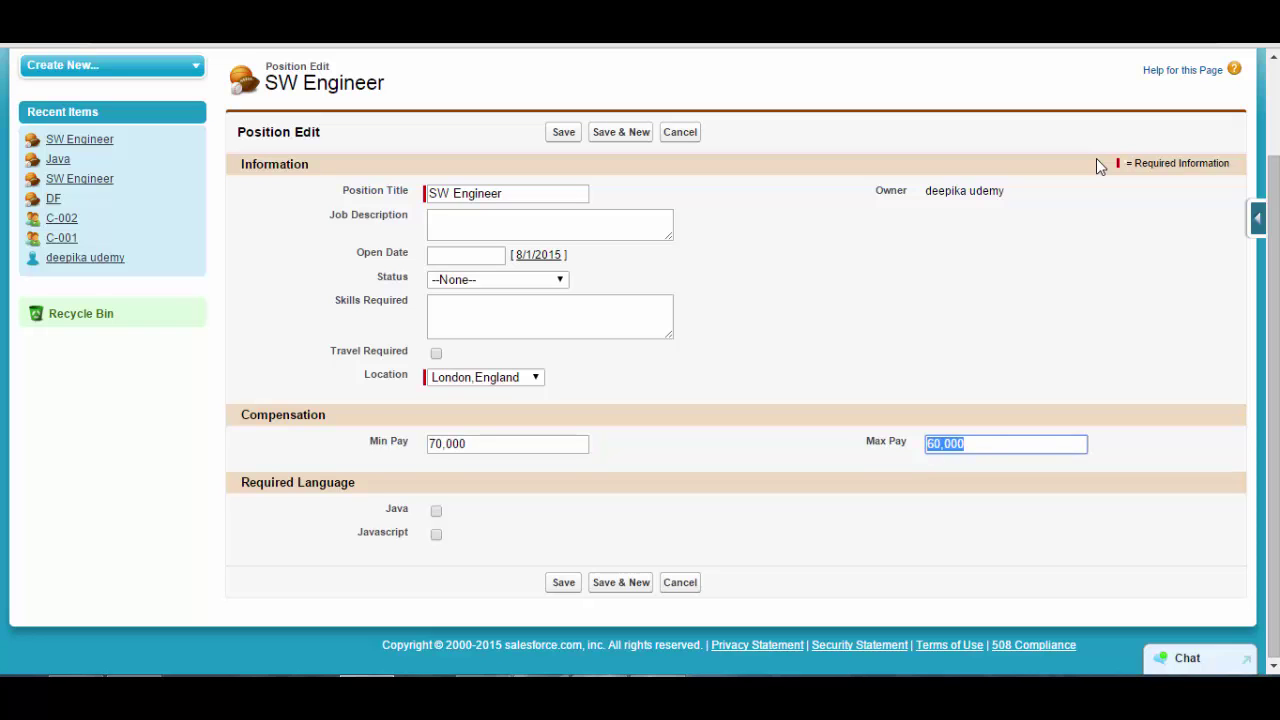
{"action": "key", "text": "Return"}
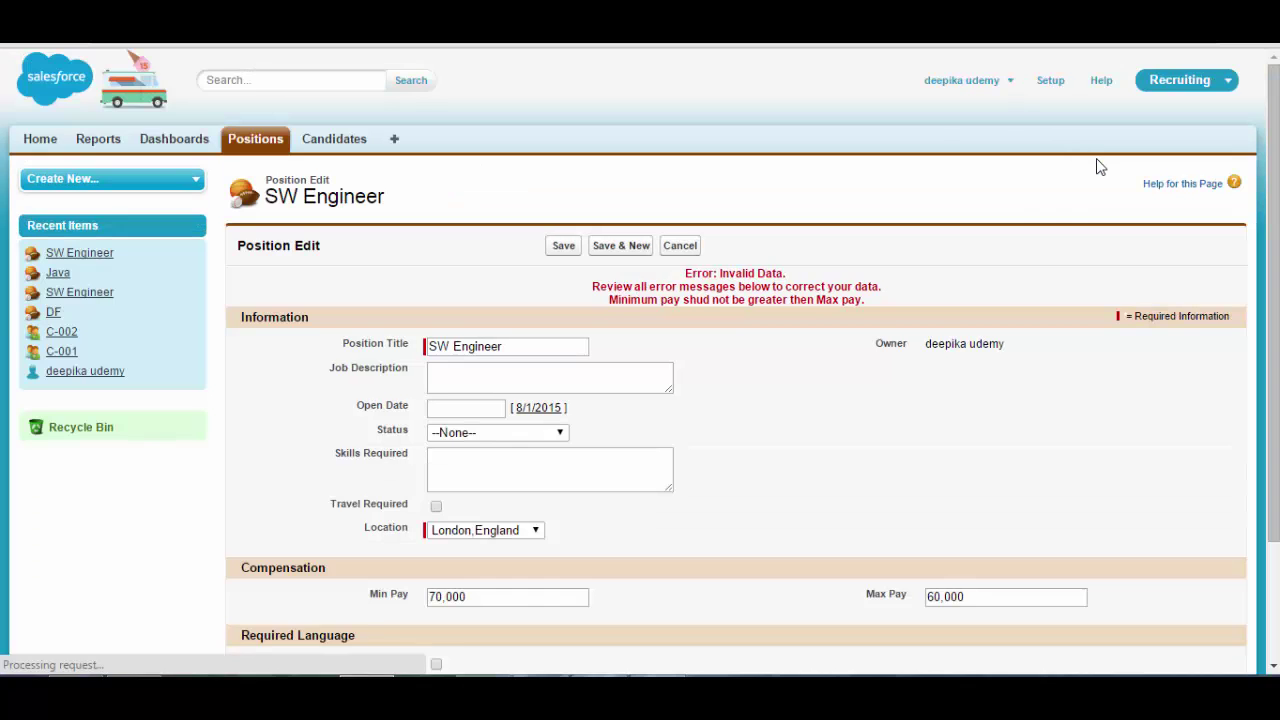
{"action": "left_click_drag", "start_coordinate": [609, 300], "coordinate": [862, 300]}
- Set the SW Engineer position's Max Pay to 160,000 and save the record
{"action": "scroll", "coordinate": [1099, 166], "scroll_direction": "down", "scroll_amount": 3}
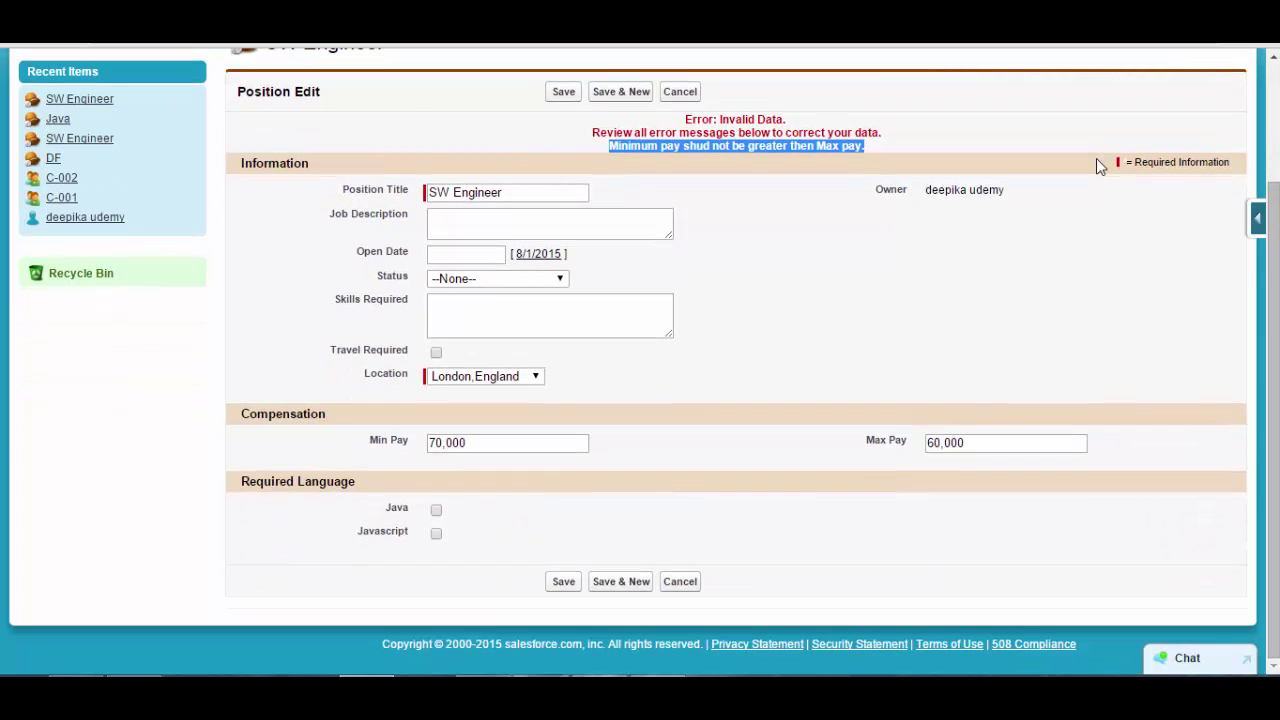
{"action": "left_click", "coordinate": [928, 443]}
{"action": "type", "text": "1"}
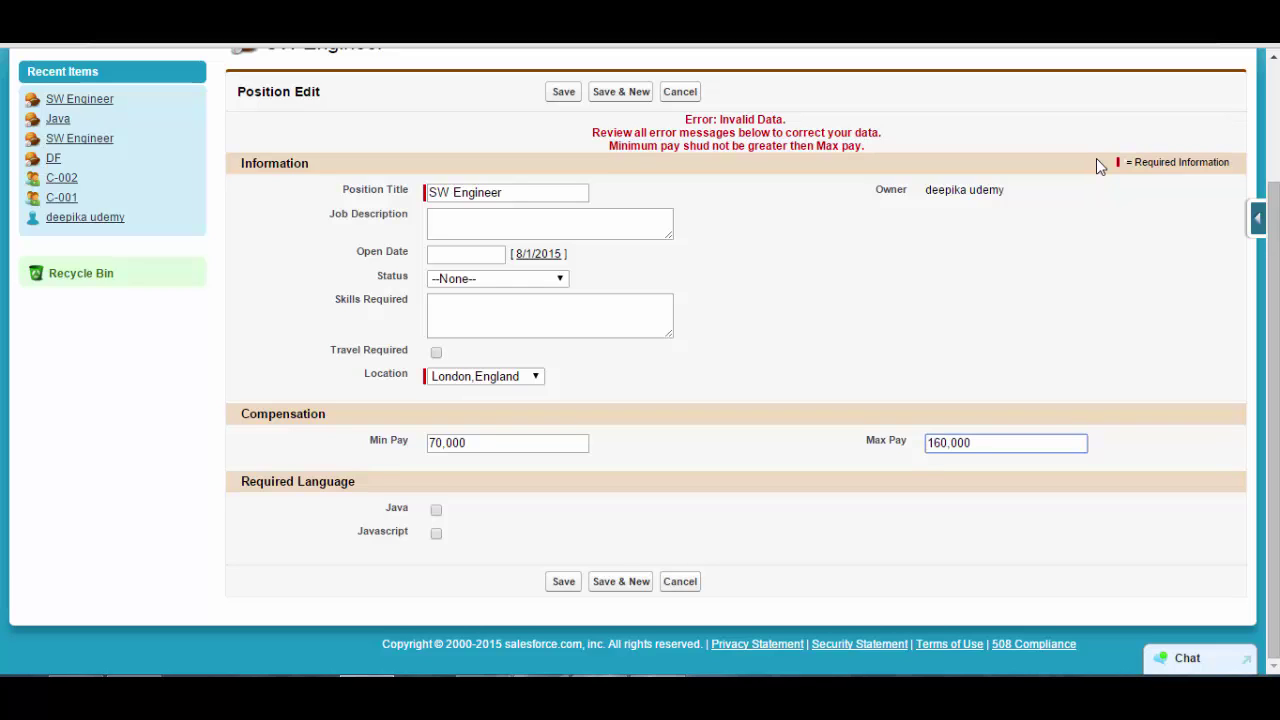
{"action": "key", "text": "Tab"}
{"action": "key", "text": "Tab"}
{"action": "key", "text": "Tab"}
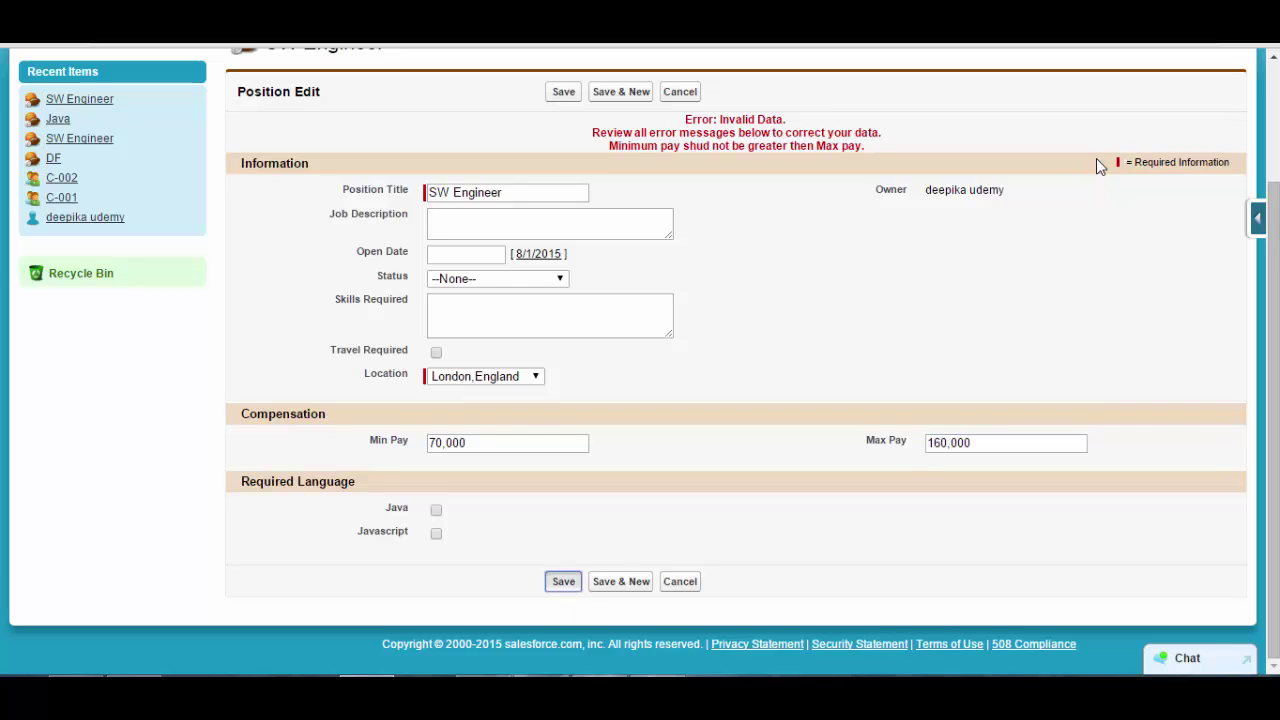
{"action": "key", "text": "Return"}
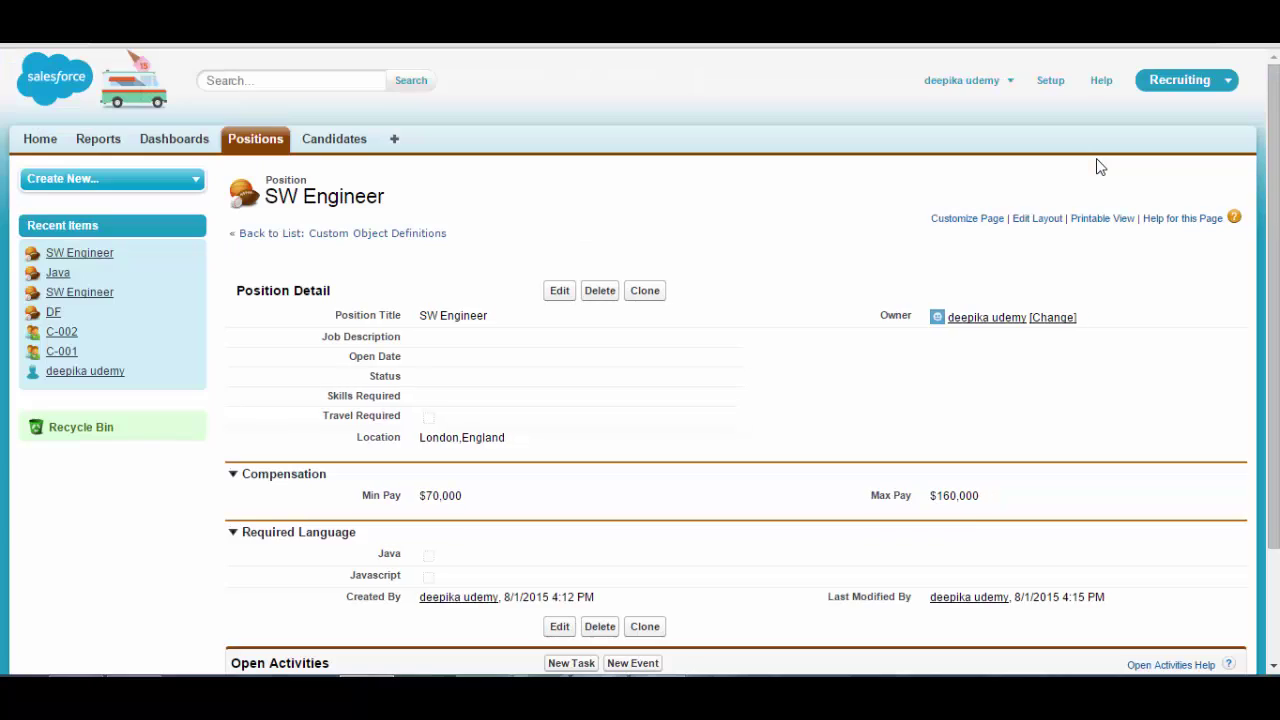
{"action": "scroll", "coordinate": [1100, 167], "scroll_direction": "down", "scroll_amount": 2}
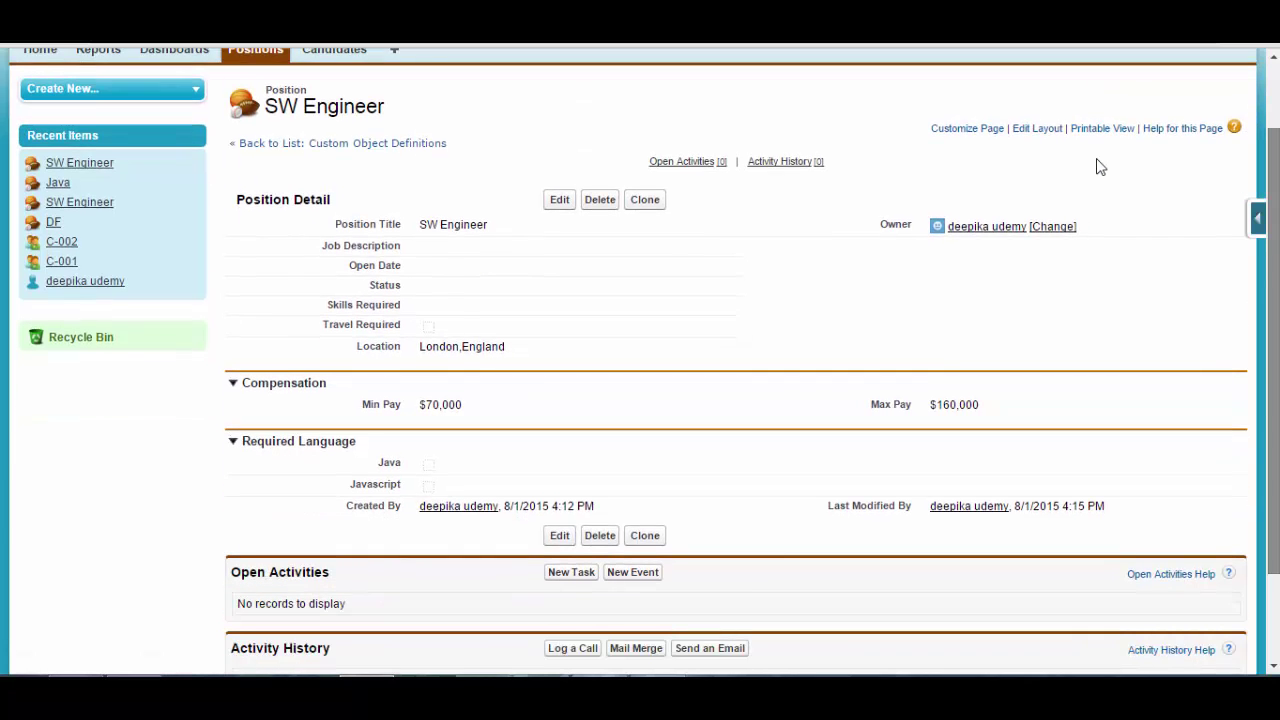
- Start a new position record and title it Java Dev
{"action": "scroll", "coordinate": [1100, 167], "scroll_direction": "up", "scroll_amount": 2}
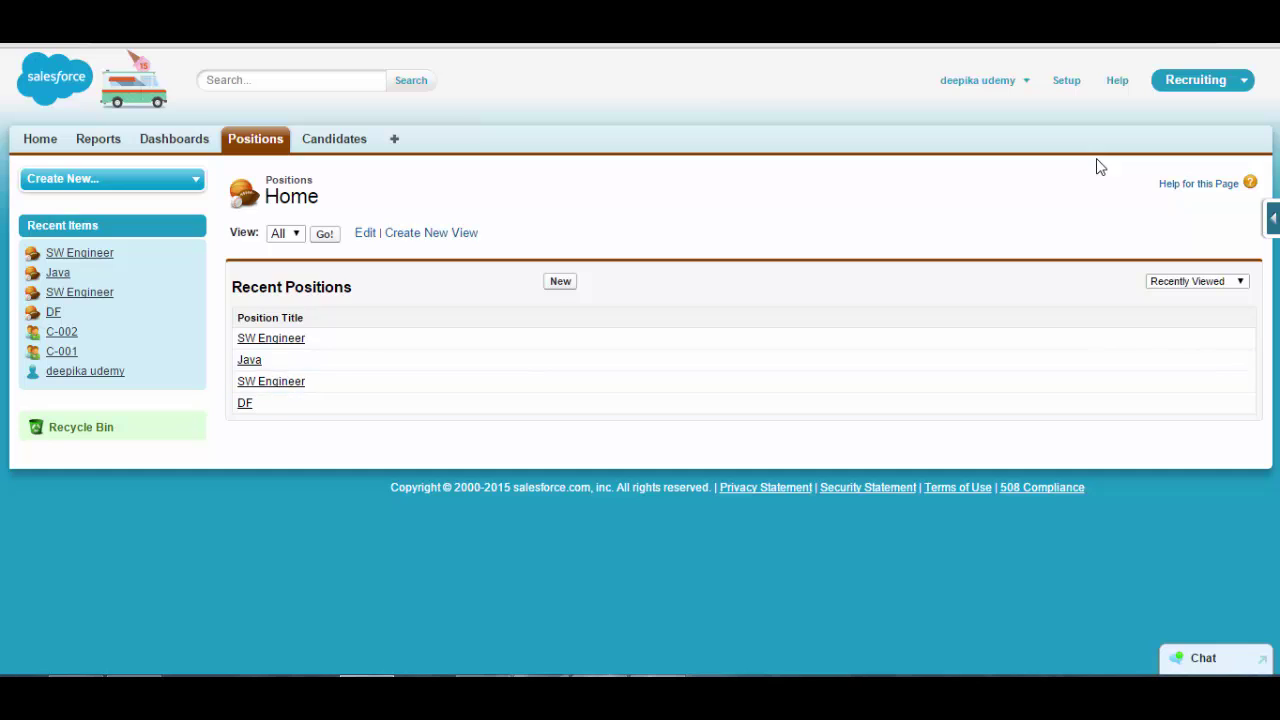
{"action": "left_click", "coordinate": [560, 281]}
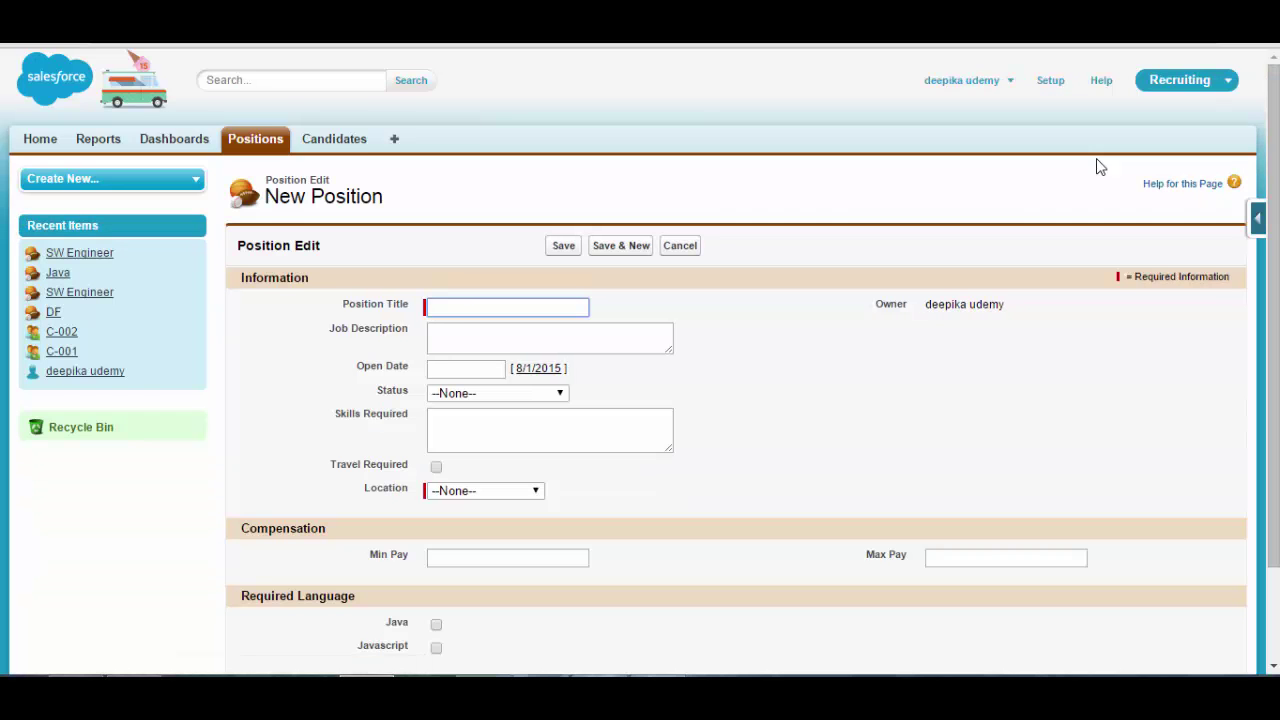
{"action": "type", "text": "Java"}
{"action": "key", "text": "Down"}
{"action": "key", "text": "Down"}
{"action": "key", "text": "Down"}
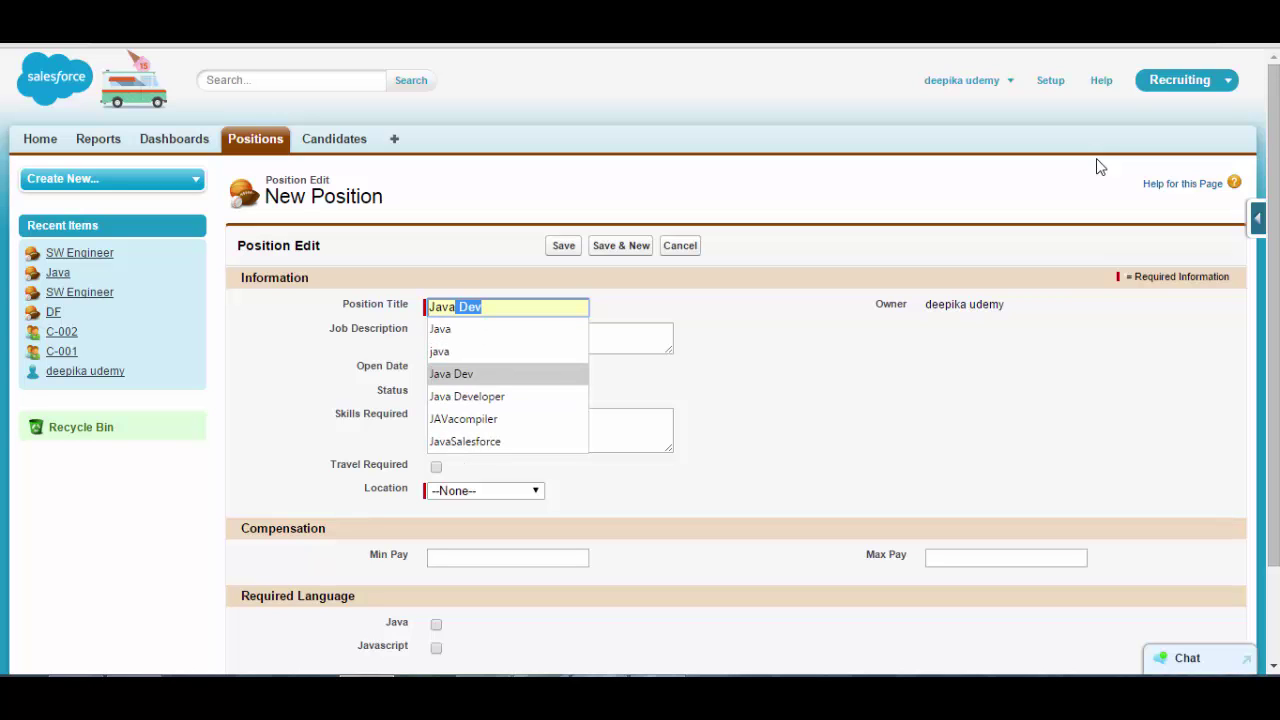
{"action": "key", "text": "Return"}
- Set the new position's location to Sydney,Australia
{"action": "scroll", "coordinate": [1100, 166], "scroll_direction": "down", "scroll_amount": 1}
{"action": "key", "text": "Tab"}
{"action": "key", "text": "Tab"}
{"action": "key", "text": "Tab"}
{"action": "key", "text": "Tab"}
{"action": "key", "text": "Tab"}
{"action": "key", "text": "Tab"}
{"action": "key", "text": "space"}
{"action": "key", "text": "Down"}
{"action": "key", "text": "Down"}
{"action": "key", "text": "Down"}
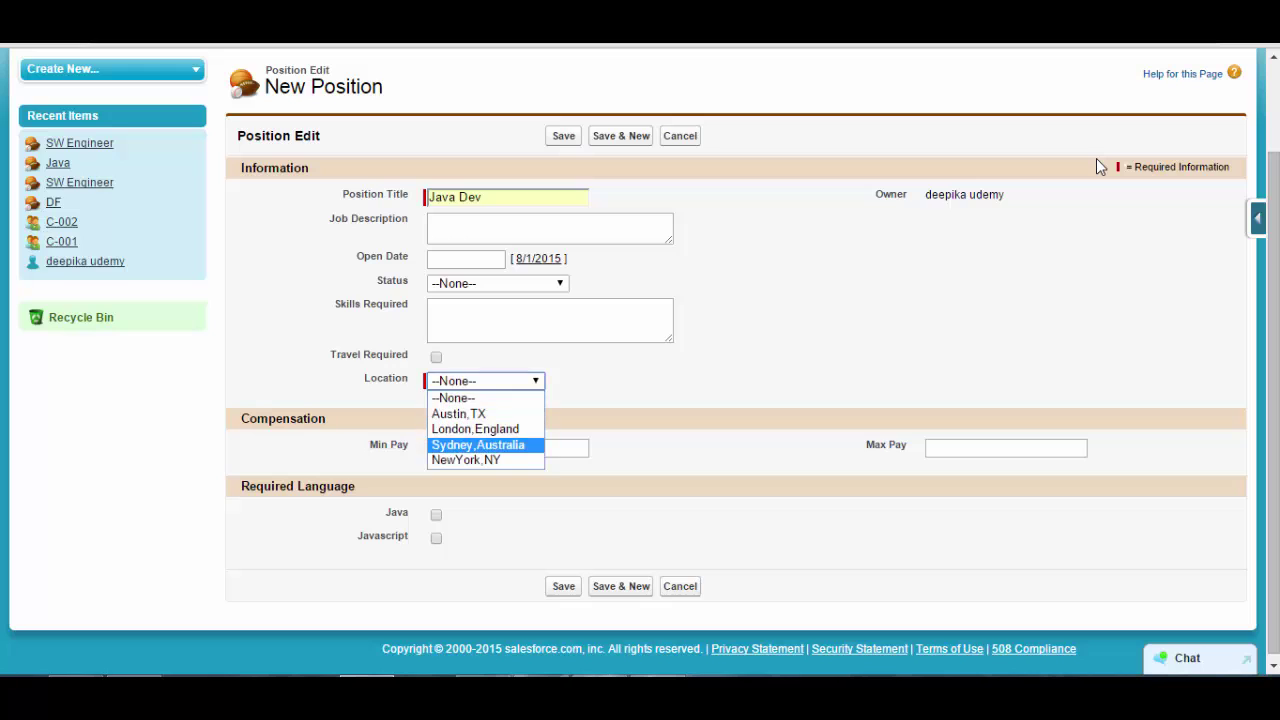
{"action": "key", "text": "Return"}
- Enter a Min Pay of 80000 and a Max Pay of 70000 for the new position and try to save it
{"action": "key", "text": "Tab"}
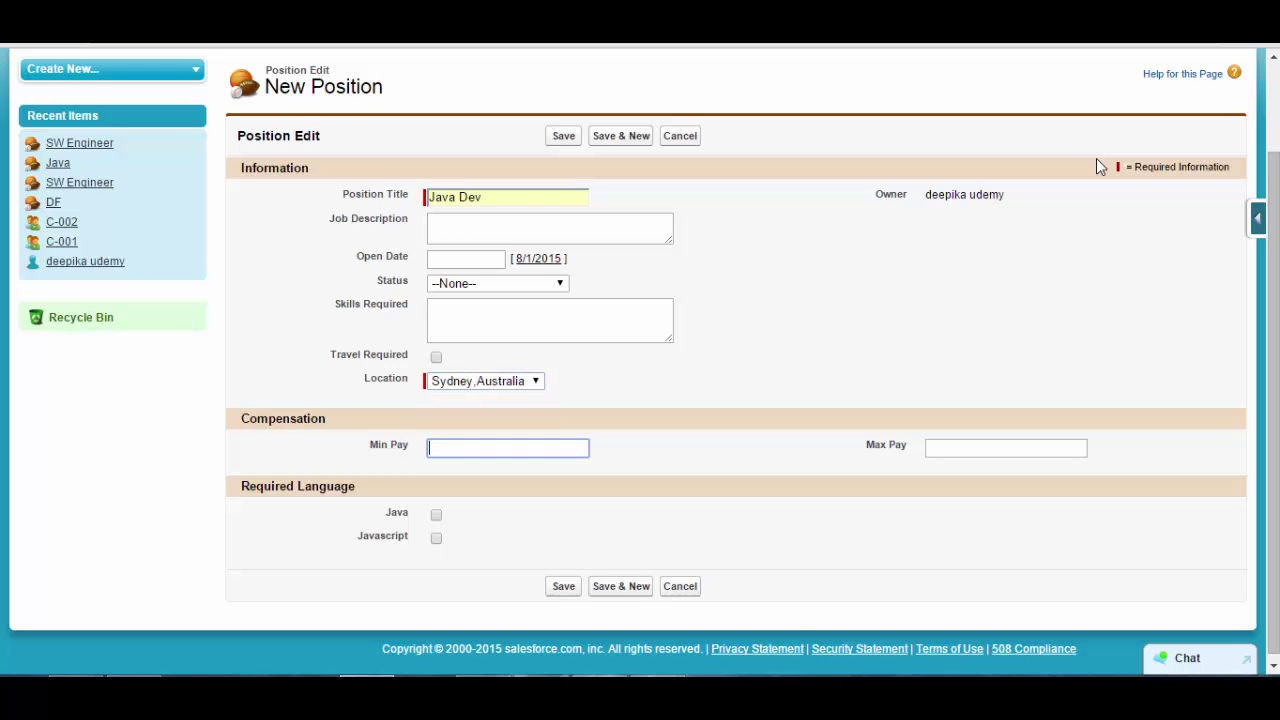
{"action": "type", "text": "80000"}
{"action": "key", "text": "Tab"}
{"action": "type", "text": "70000"}
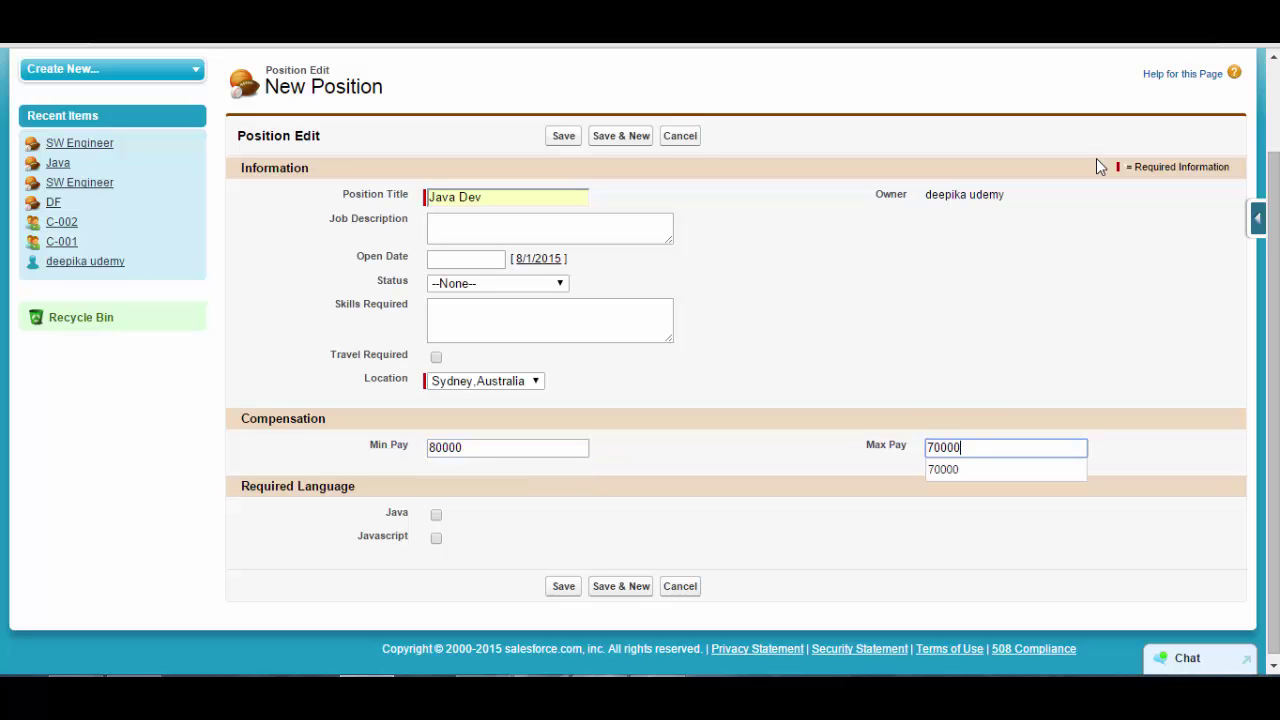
{"action": "key", "text": "Return"}
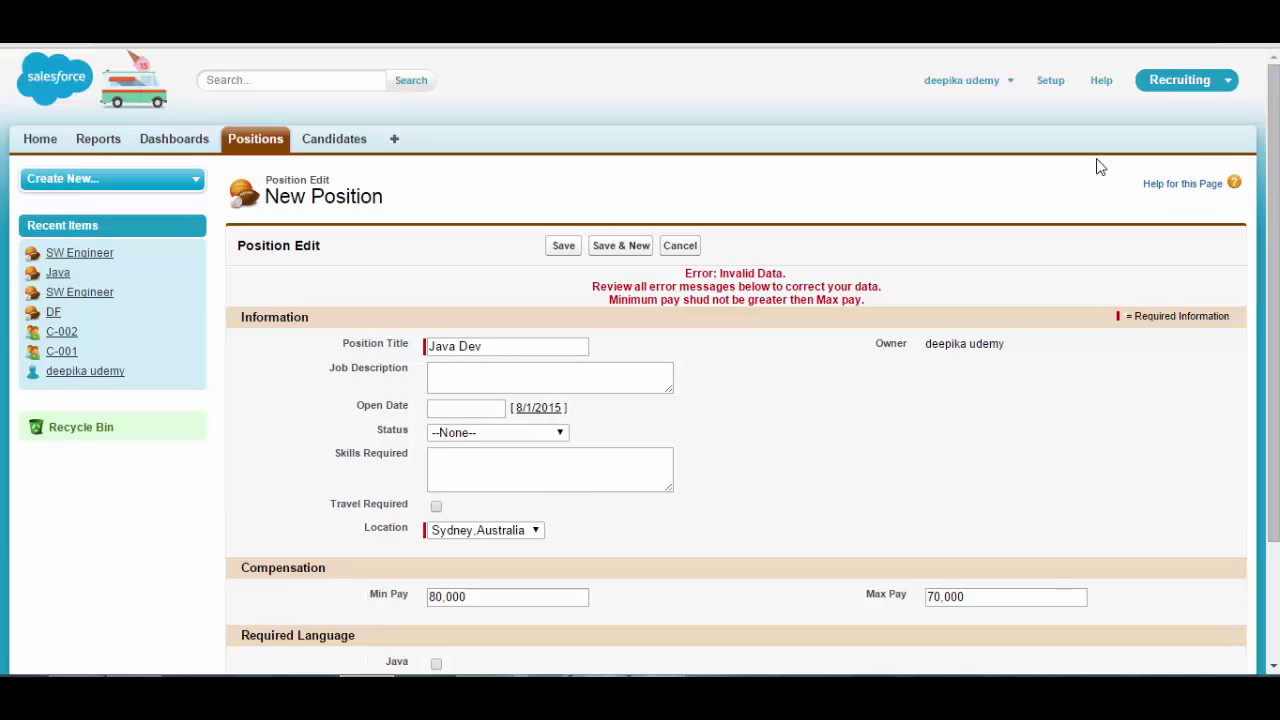
- Set the Java Dev position's Max Pay to 170,000 and save the record
{"action": "scroll", "coordinate": [1100, 166], "scroll_direction": "down", "scroll_amount": 1}
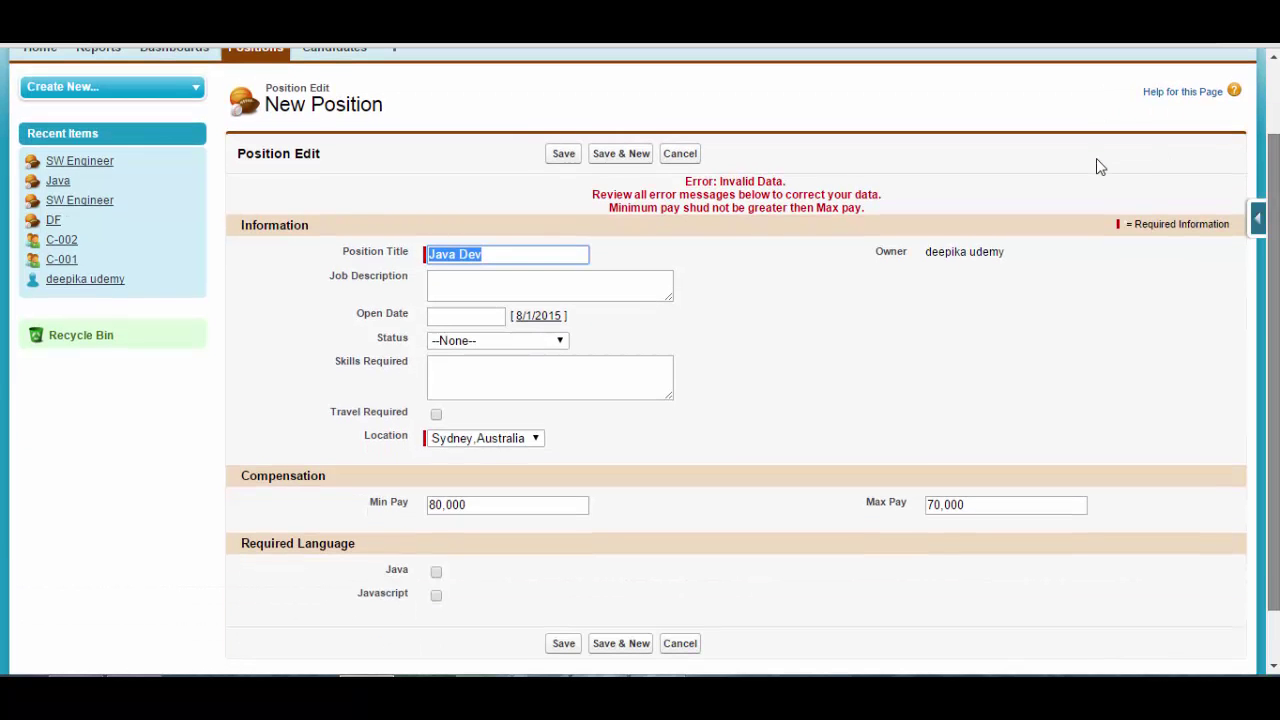
{"action": "left_click_drag", "start_coordinate": [935, 505], "coordinate": [927, 505]}
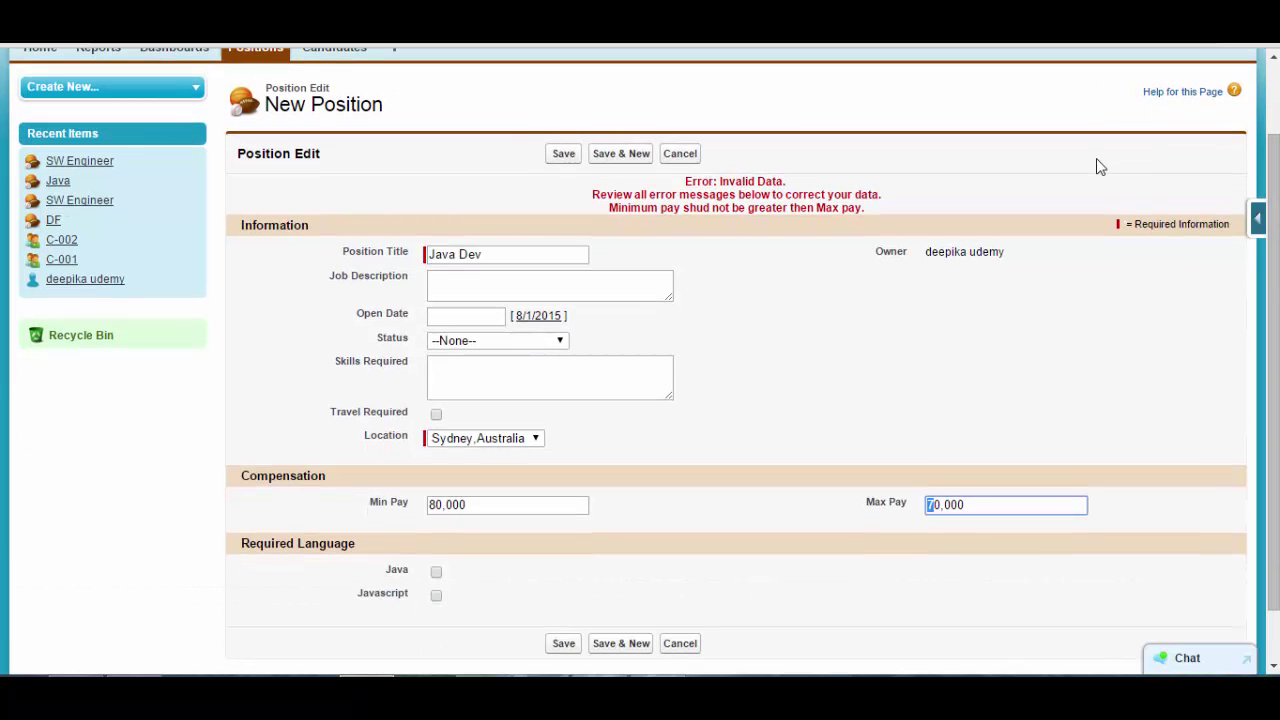
{"action": "type", "text": "1"}
{"action": "key", "text": "Return"}
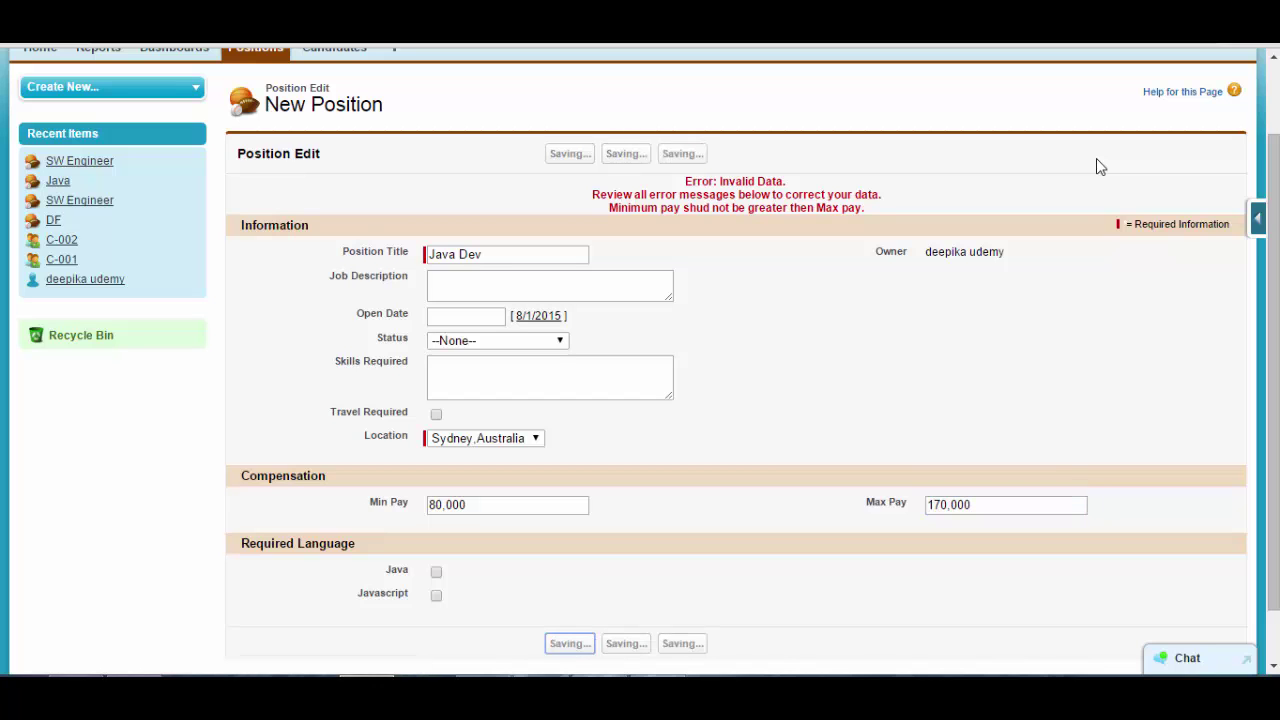